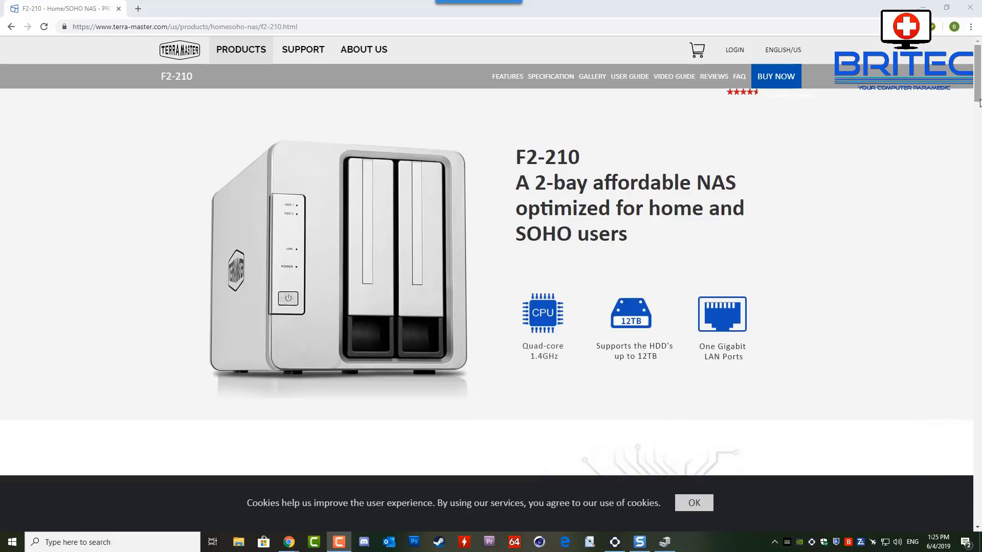
# Step: Scroll the F2-210 product page down to the Multiple Layers of Data Security section
pyautogui.moveTo(979, 75); pyautogui.dragTo(980, 114)
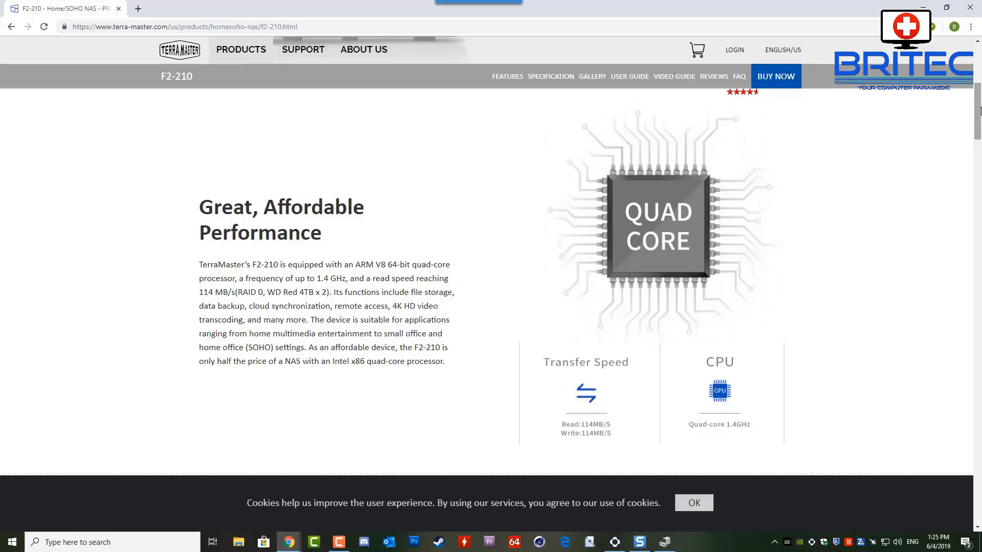
pyautogui.moveTo(980, 109); pyautogui.dragTo(980, 159)
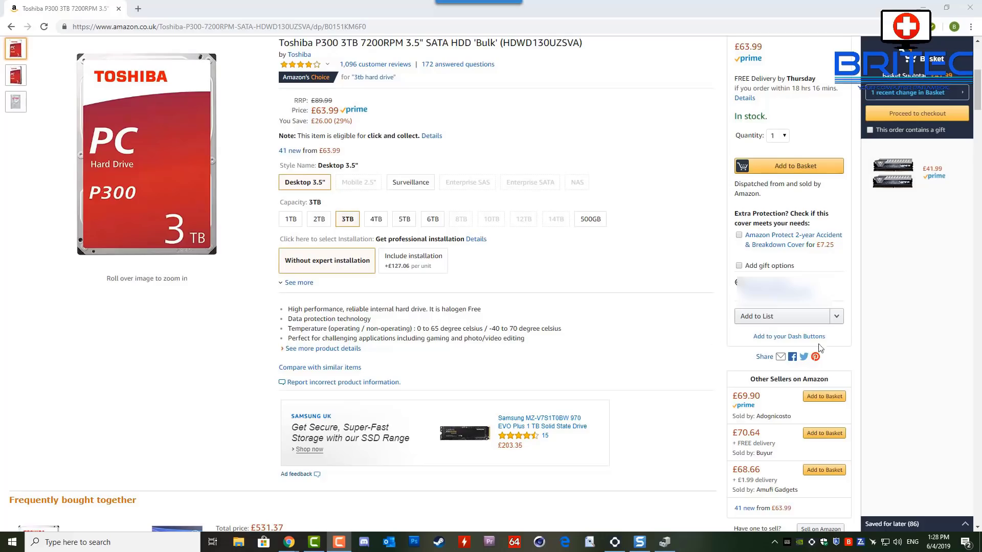
# Step: Switch the Toshiba drive listing through 4TB to the X300 6TB capacity at £148.97
pyautogui.click(375, 220)
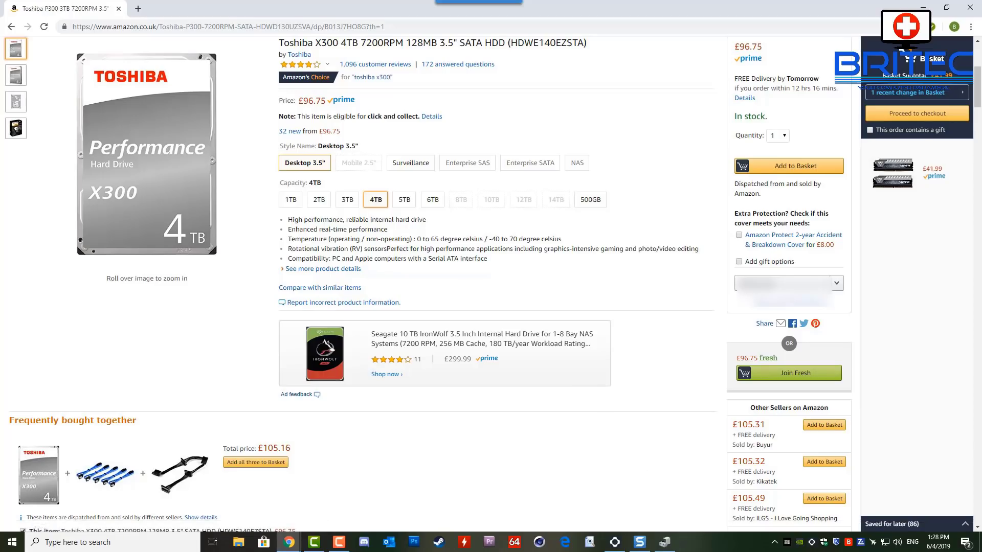
pyautogui.click(430, 202)
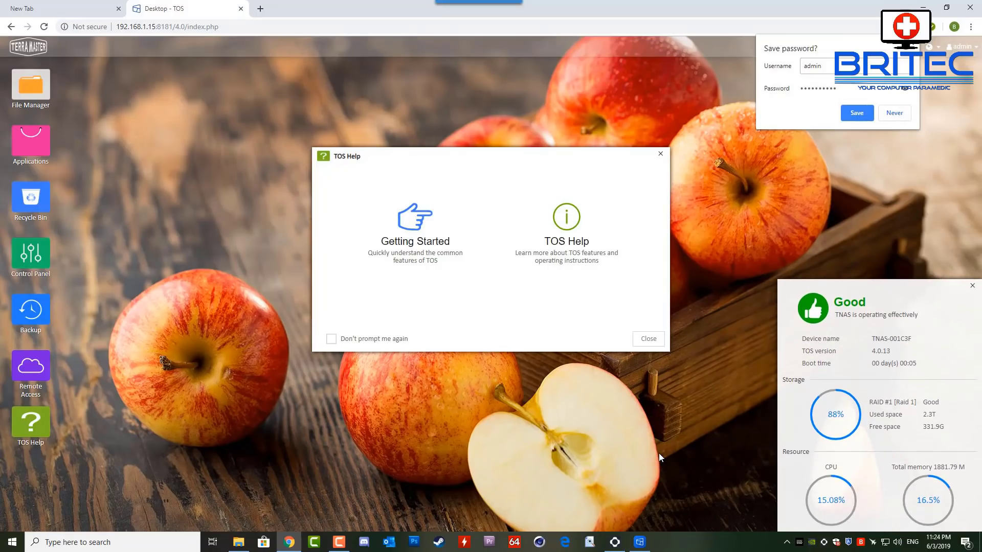
# Step: Dismiss Chrome's save-password prompt, then look over and close the five-topic Getting Started guide
pyautogui.click(914, 48)
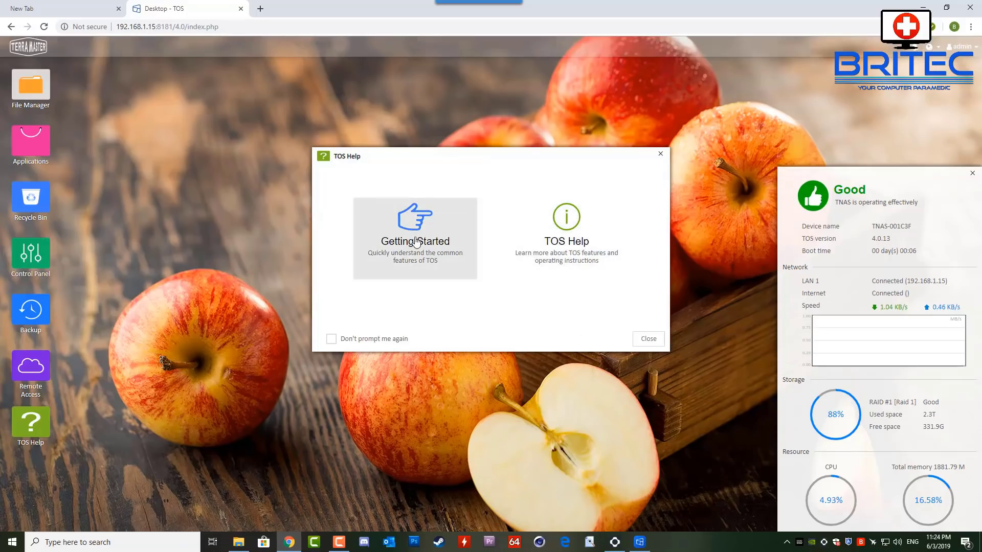
pyautogui.click(424, 241)
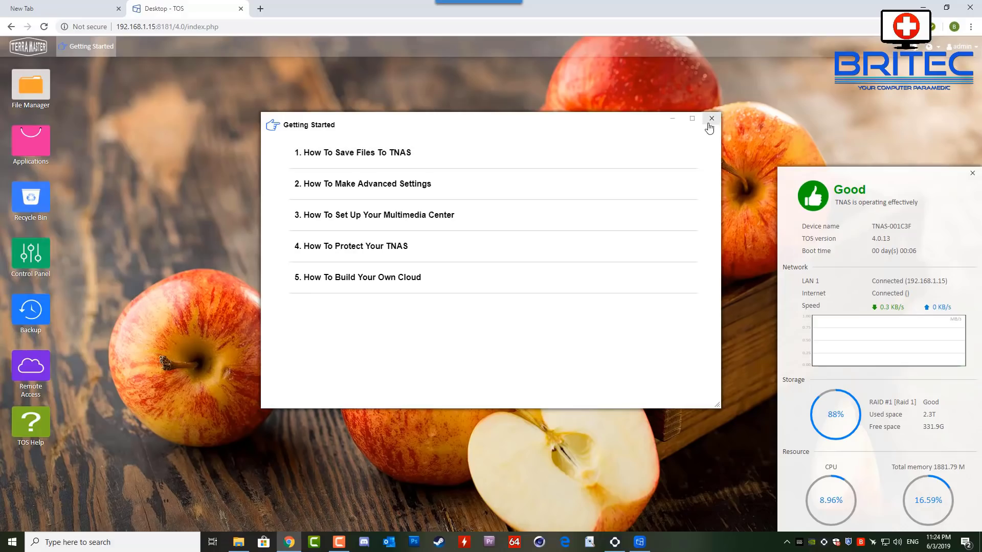
pyautogui.click(710, 120)
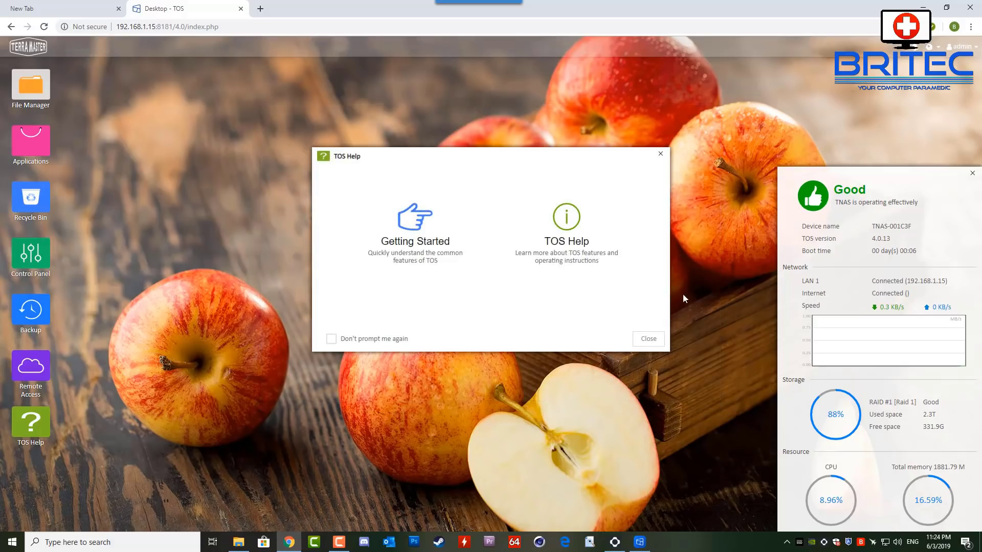
# Step: Close both the TOS Help welcome dialog and the system status panel
pyautogui.click(650, 339)
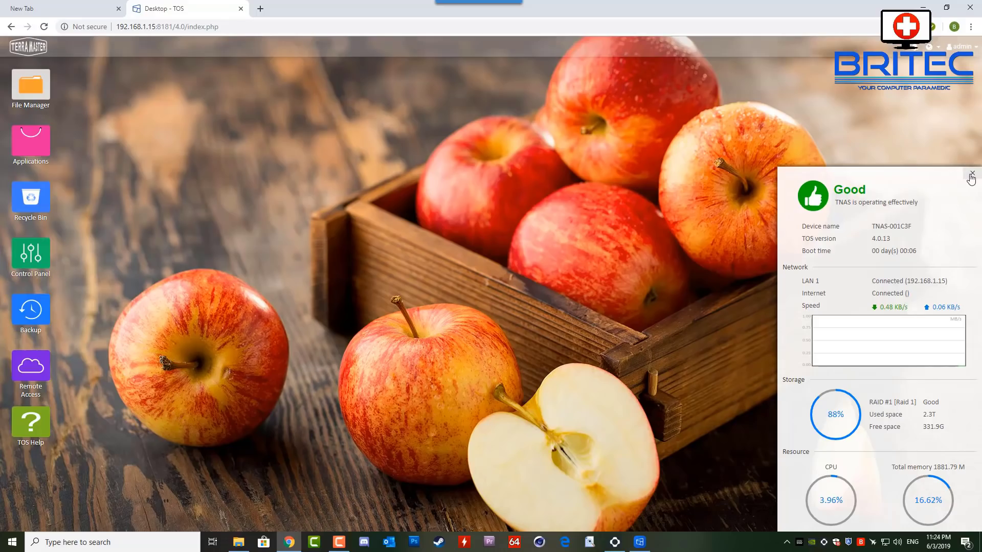
pyautogui.click(972, 175)
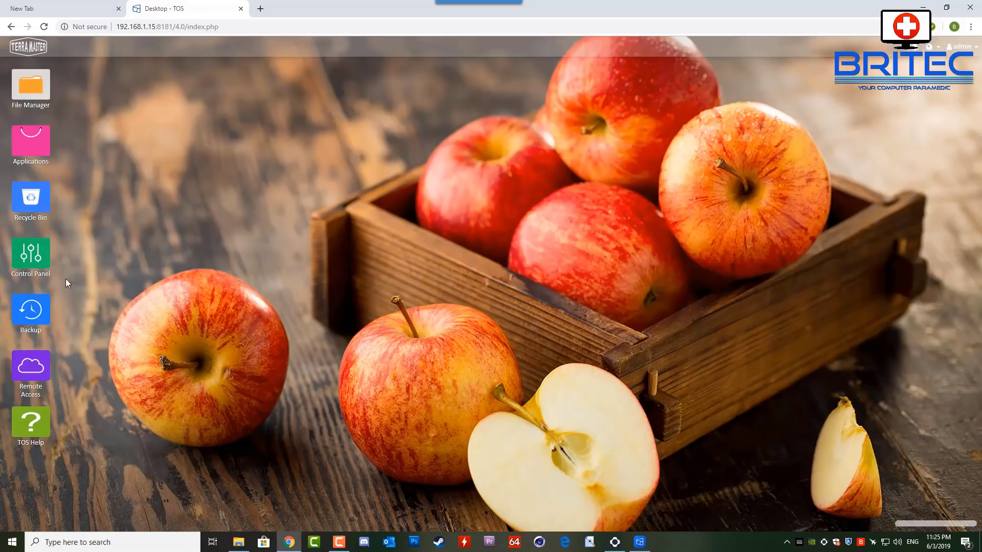
# Step: Open TOS Help, expand and collapse its Getting Started topics, then close it
pyautogui.click(31, 422)
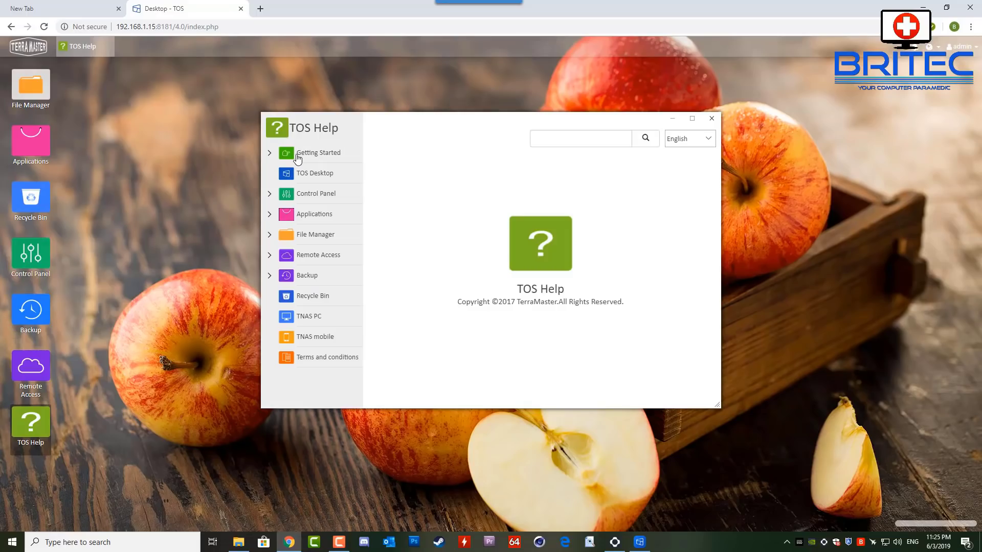
pyautogui.click(268, 156)
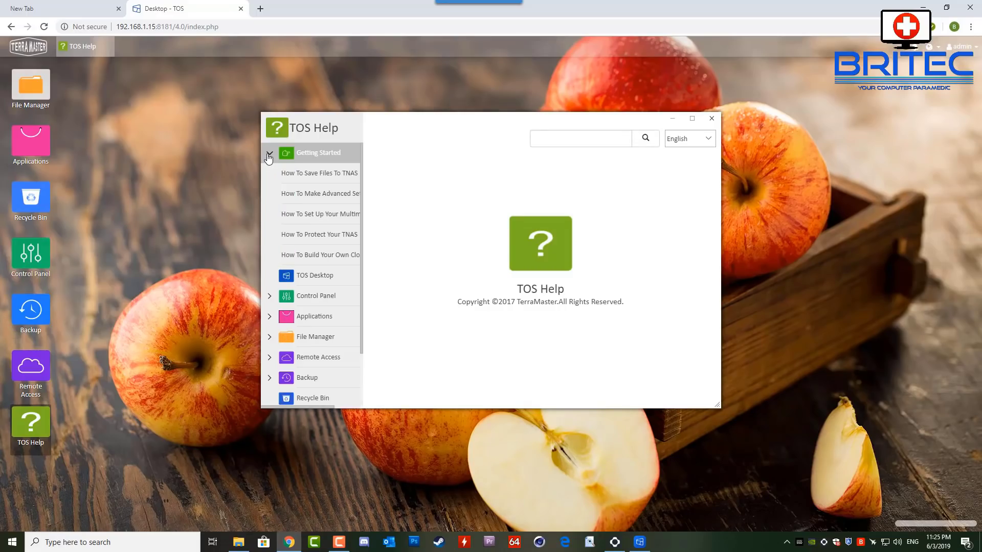
pyautogui.click(268, 155)
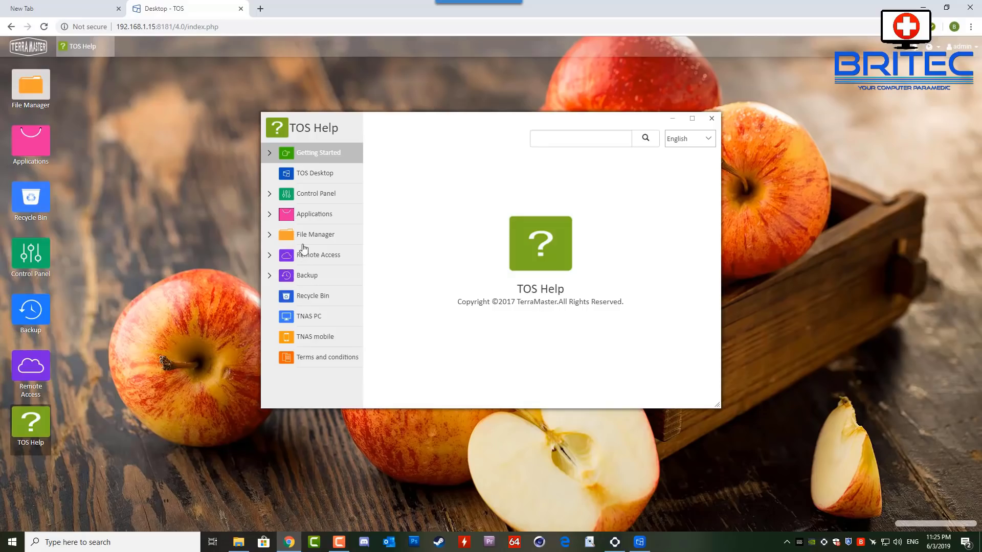
pyautogui.click(711, 119)
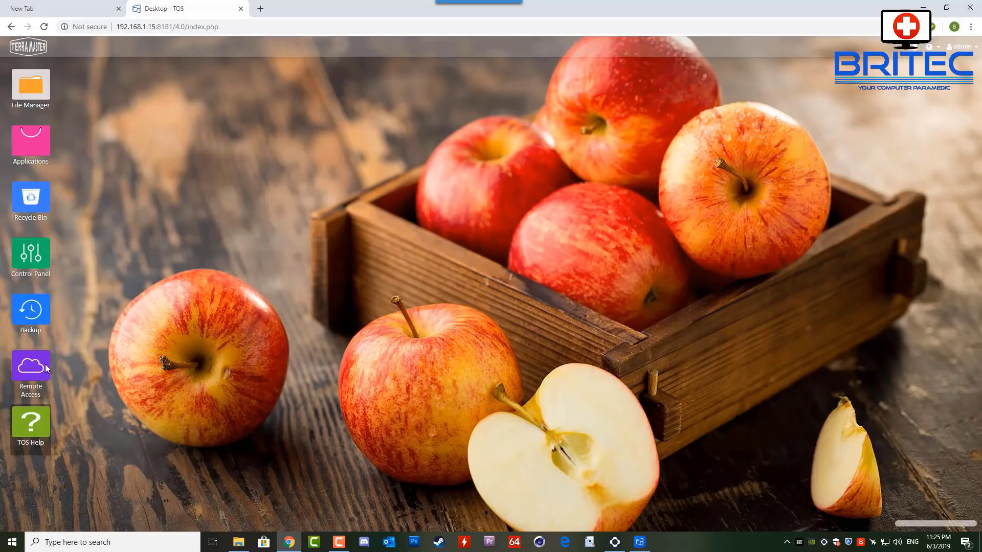
pyautogui.click(34, 313)
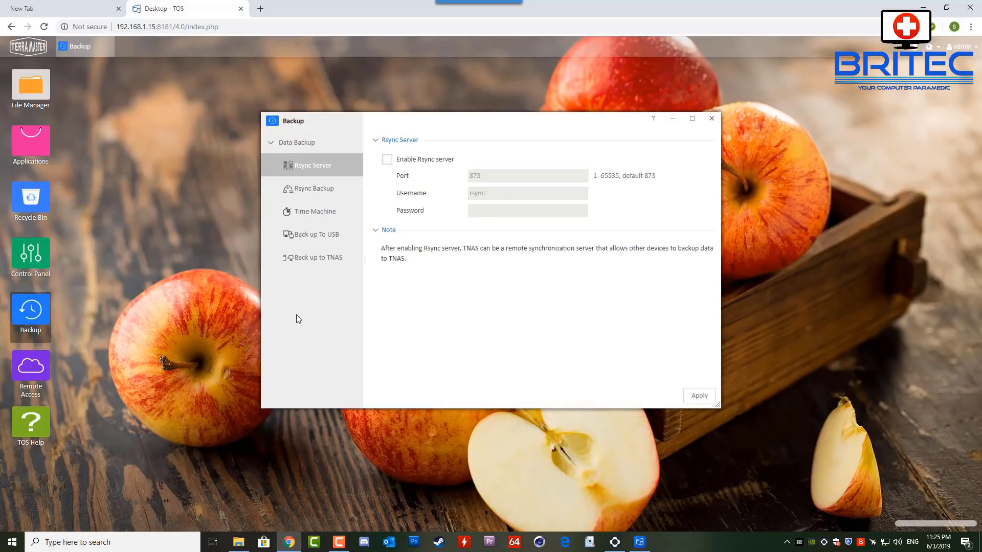
pyautogui.click(306, 217)
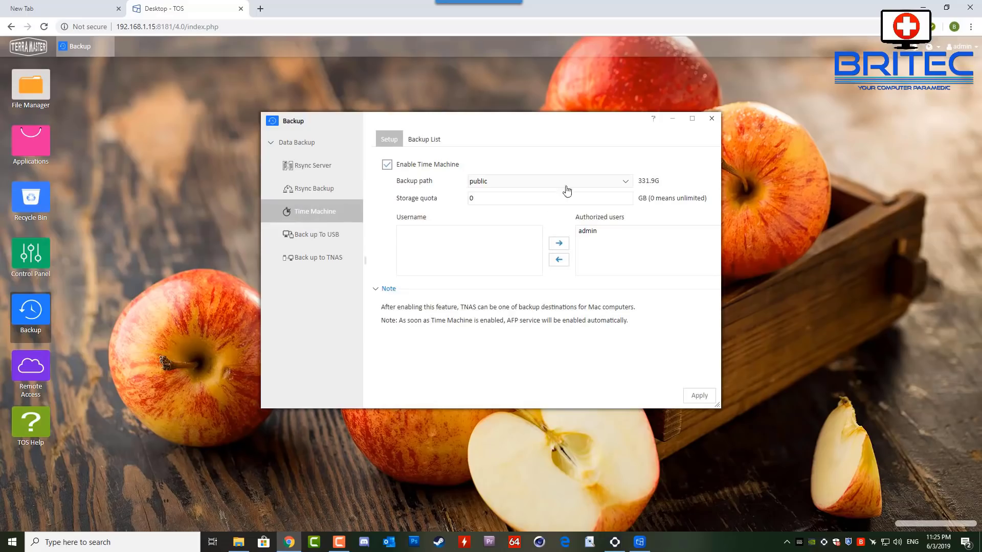
pyautogui.click(306, 237)
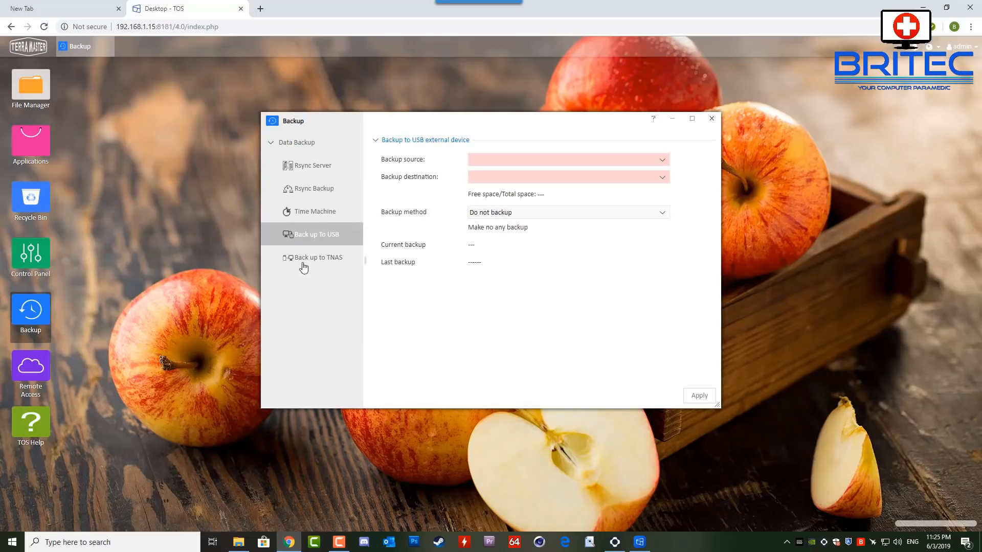
pyautogui.click(310, 259)
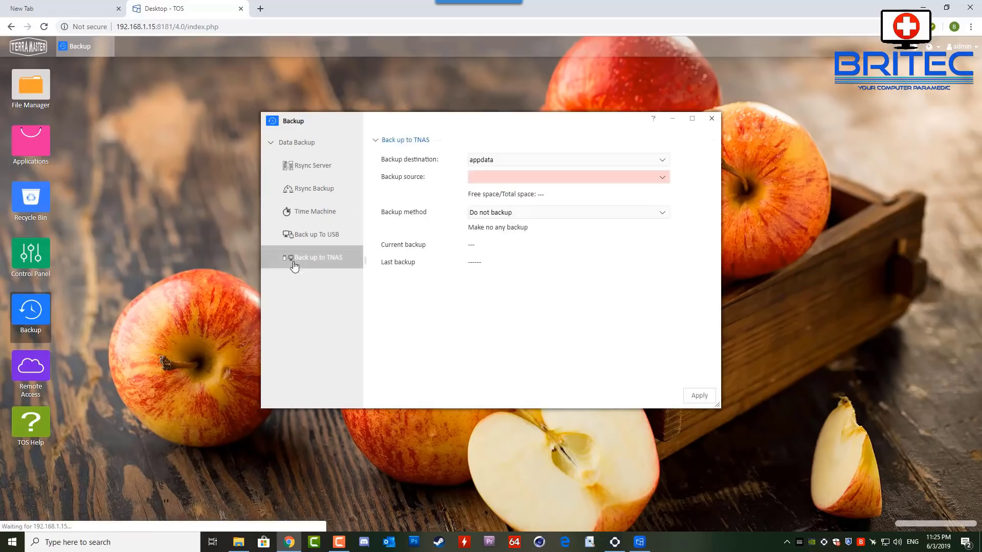
pyautogui.click(712, 119)
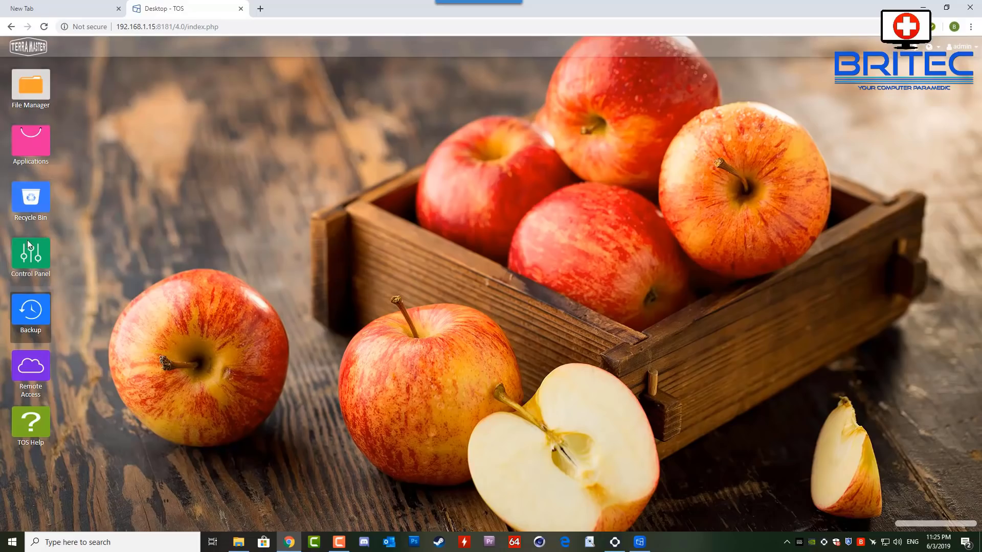
# Step: Look over the Control Panel's file service and user, group and shared folder settings
pyautogui.click(32, 256)
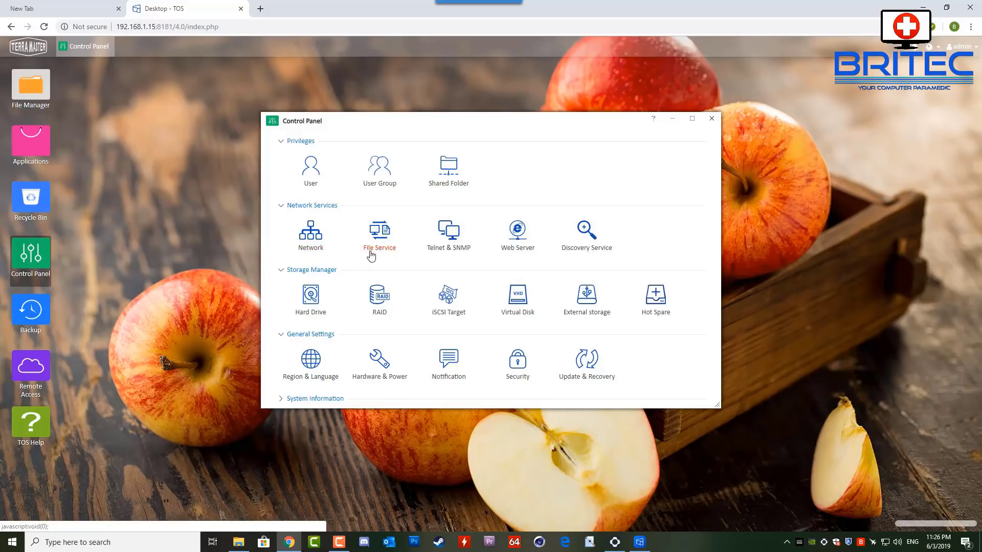
pyautogui.click(377, 250)
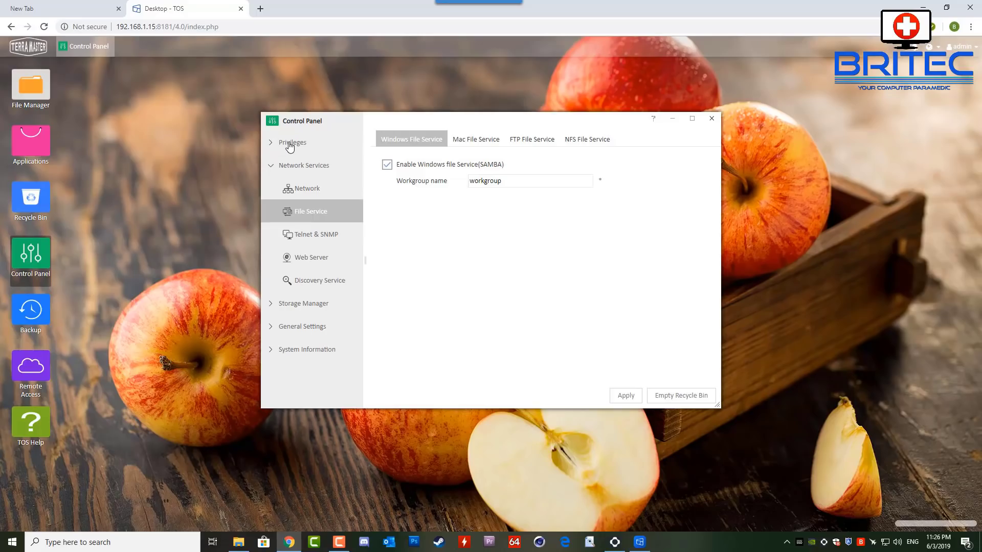
pyautogui.click(272, 145)
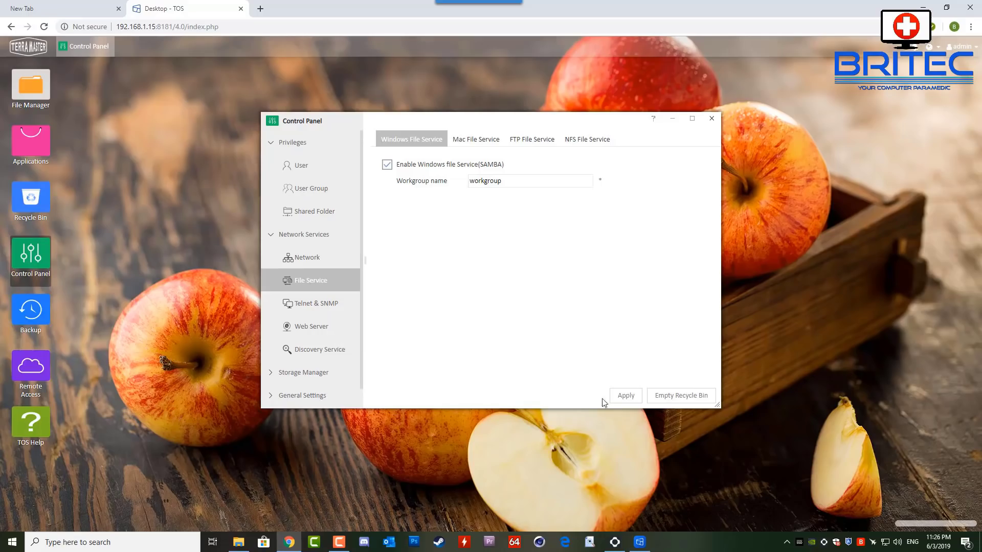
# Step: Reopen the Control Panel's Update & Recovery page showing TOS 4.0.13 with online updates selected
pyautogui.click(711, 119)
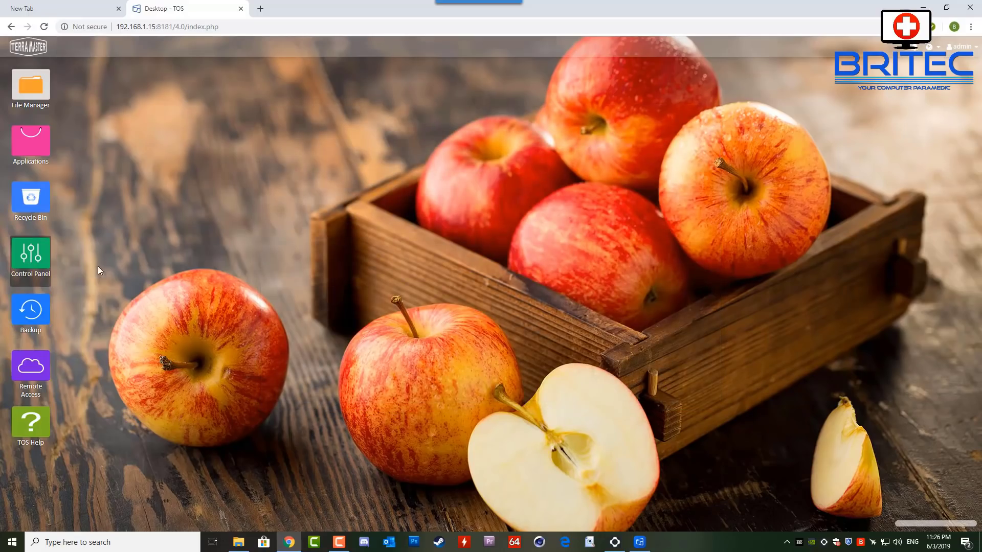
pyautogui.click(28, 254)
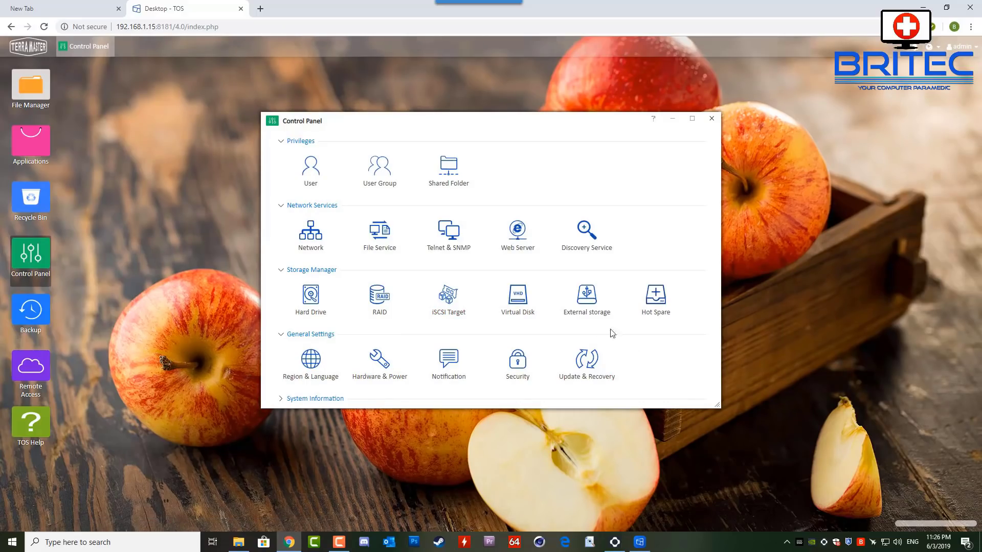
pyautogui.click(589, 367)
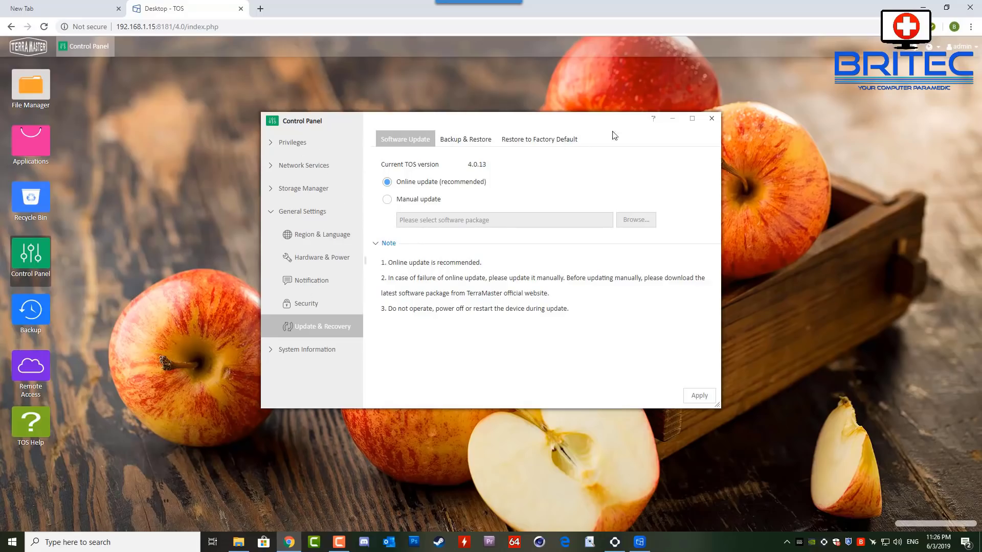
# Step: Close the settings, open File Manager on the empty Public folder, and bring up File Explorer
pyautogui.click(710, 119)
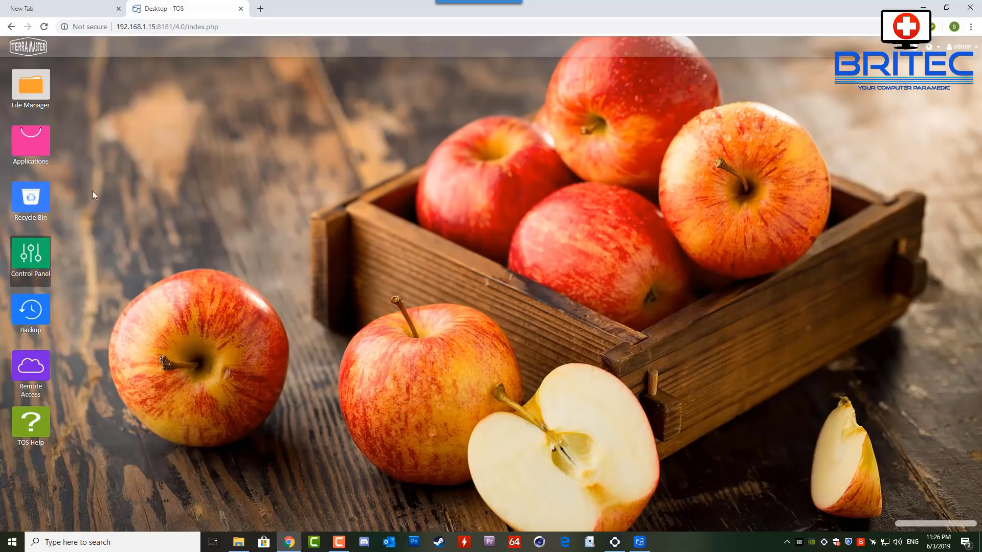
pyautogui.click(31, 91)
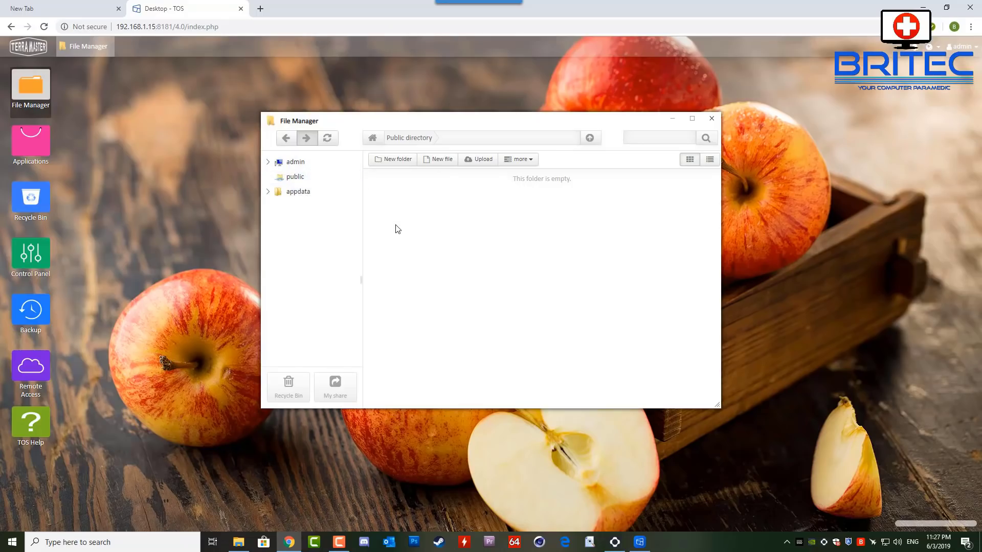
pyautogui.click(238, 542)
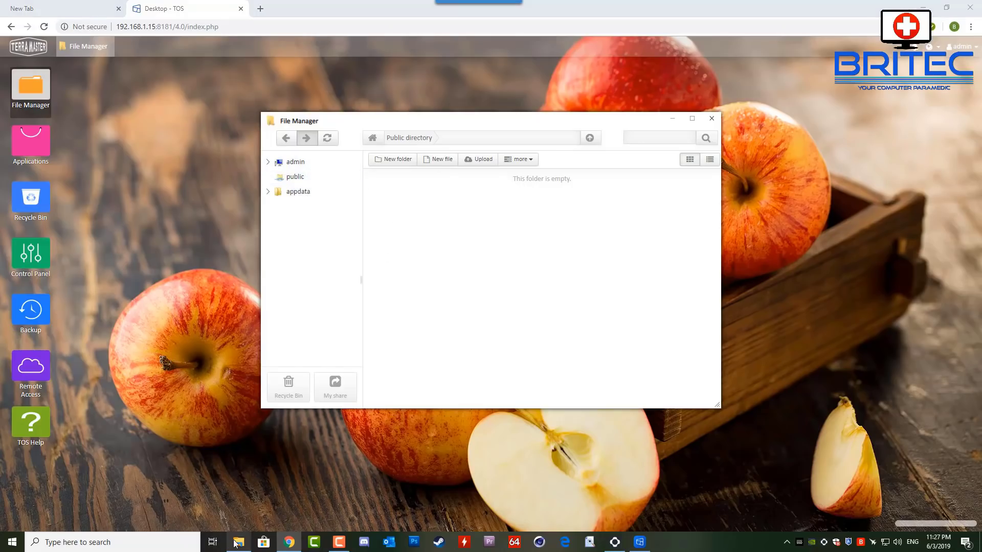
# Step: Start a Map network drive from This PC, cancel it, and close the window
pyautogui.click(226, 486)
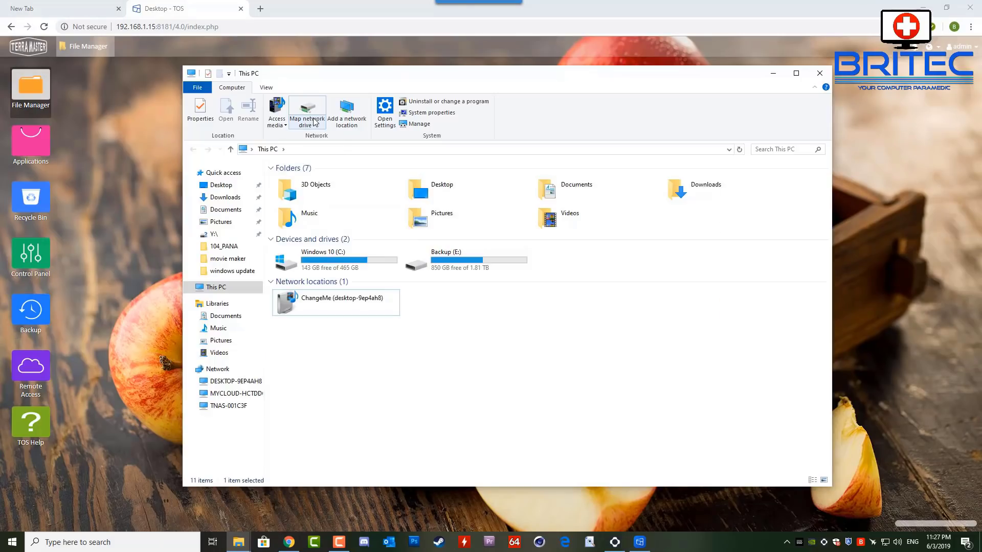
pyautogui.click(313, 124)
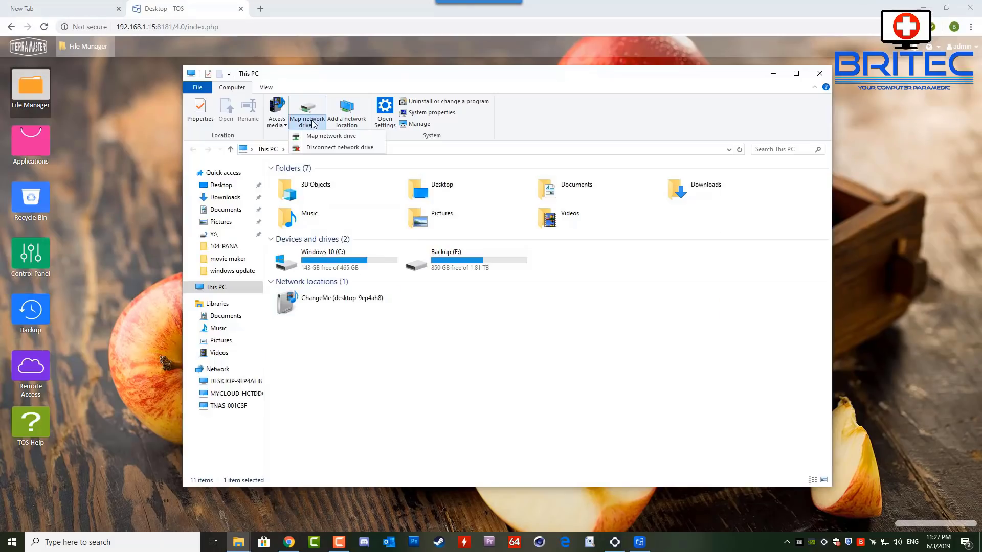
pyautogui.click(315, 137)
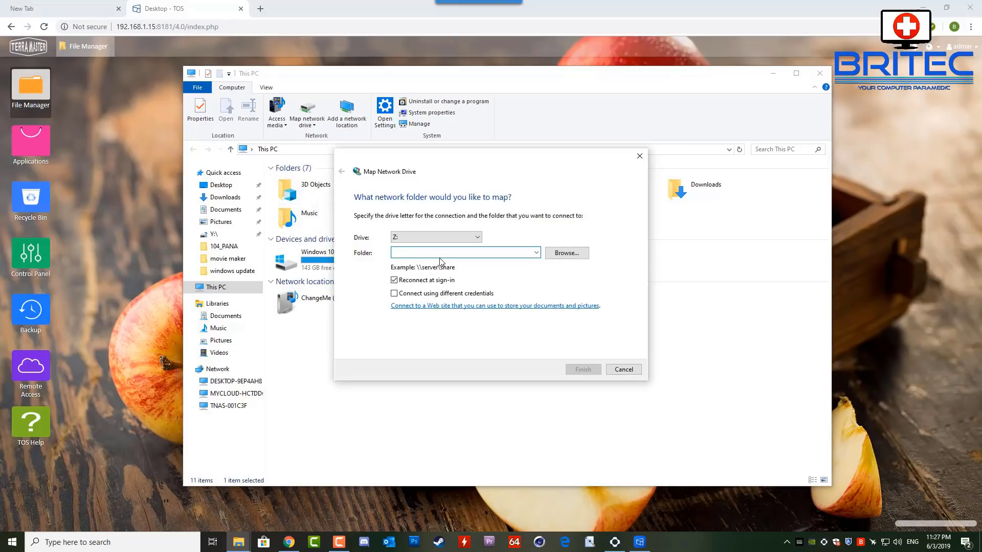
pyautogui.click(622, 368)
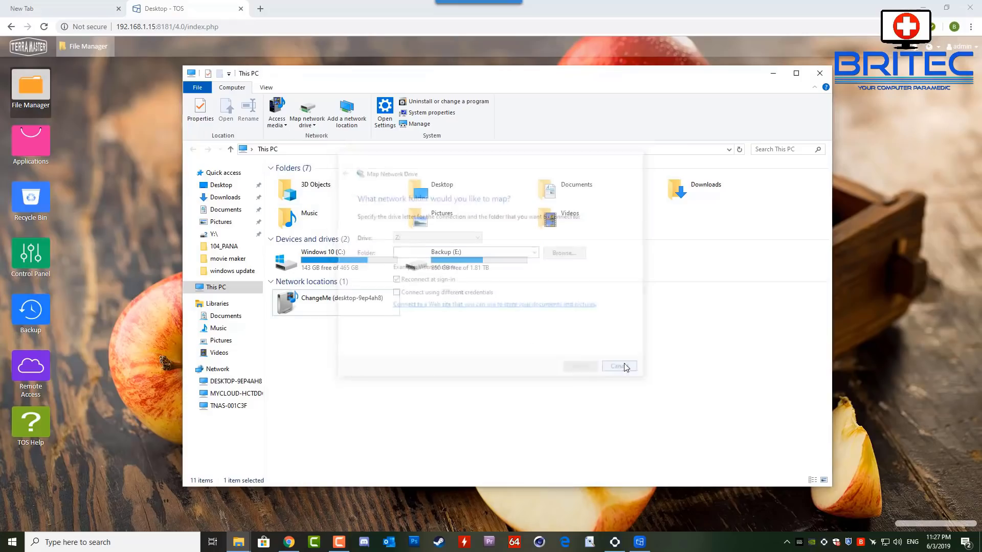
pyautogui.click(820, 74)
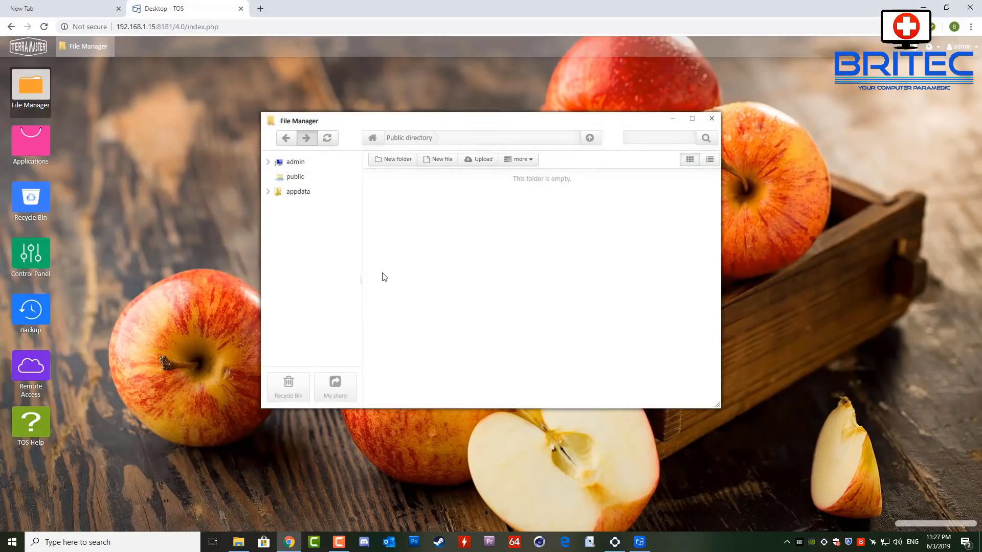
# Step: Close File Manager and confirm HDD1's detailed S.M.A.R.T. attributes are all ok, then return to the drive list
pyautogui.click(713, 119)
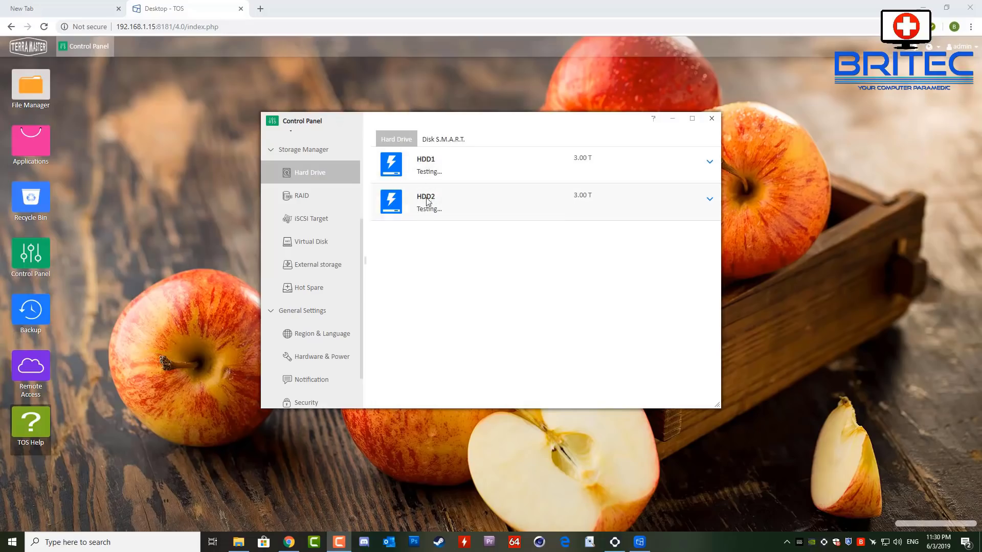
pyautogui.click(432, 141)
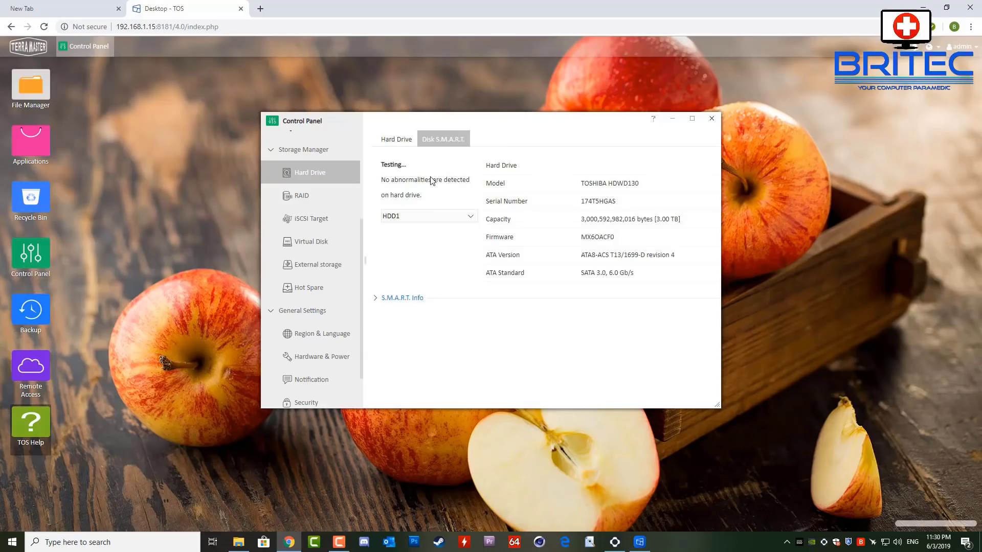
pyautogui.click(377, 300)
pyautogui.scroll(-3, 565, 329)
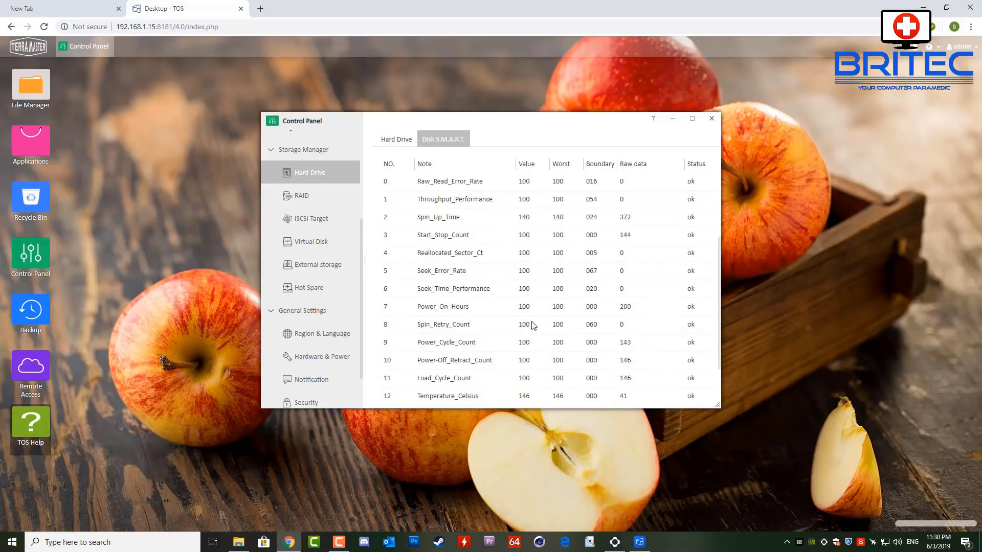
pyautogui.scroll(3, 534, 325)
pyautogui.click(400, 140)
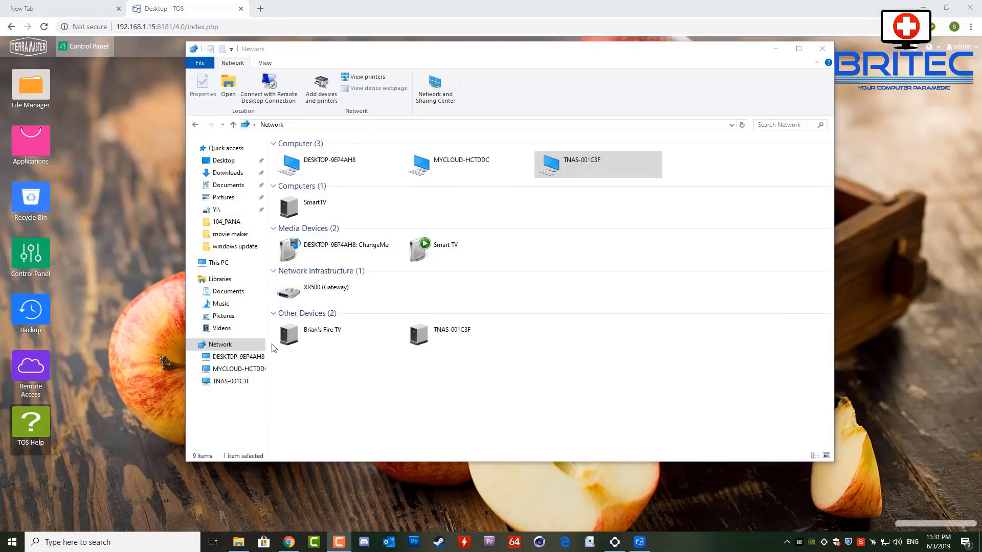
# Step: Map the admin share on TNAS-001C3F as network drive Z:
pyautogui.click(232, 382)
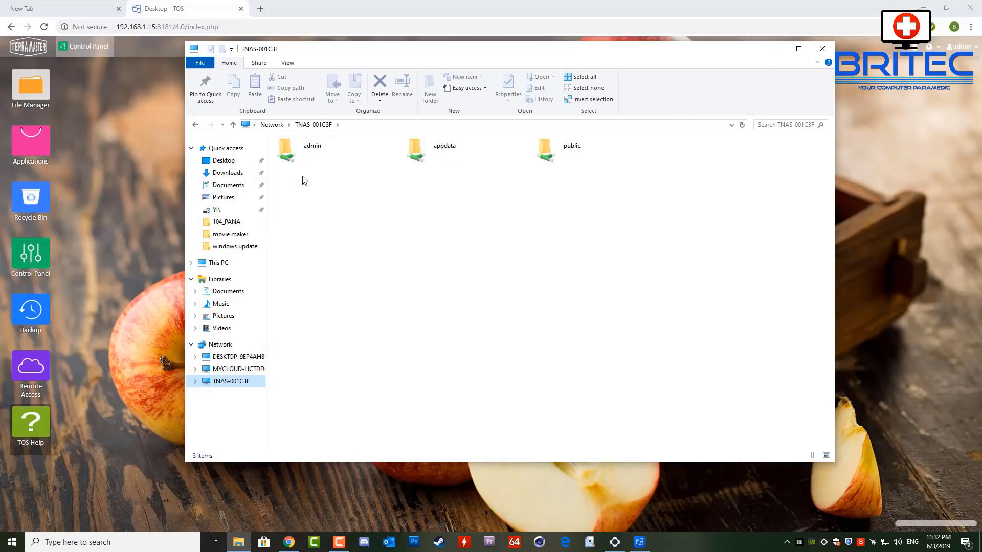
pyautogui.rightClick(314, 157)
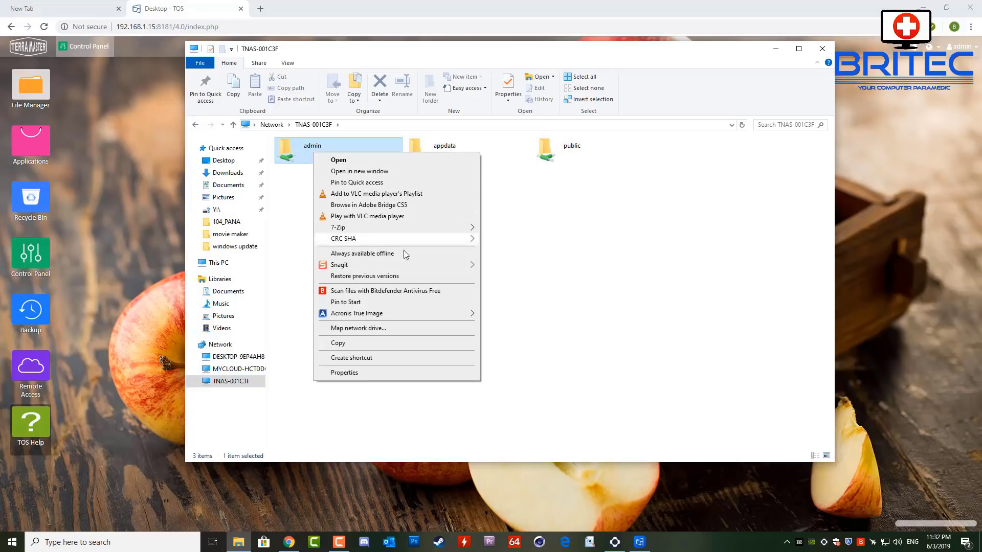
pyautogui.click(369, 329)
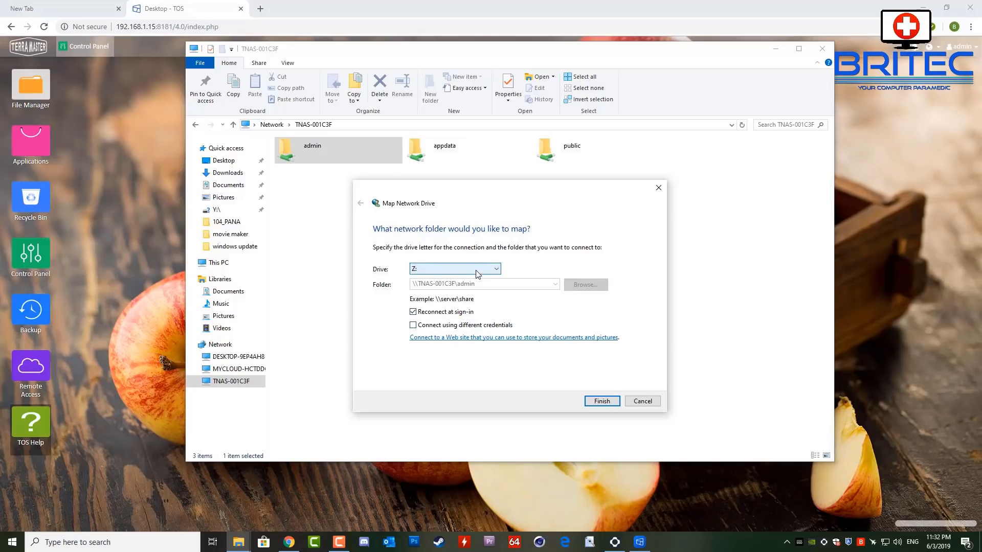
pyautogui.click(602, 400)
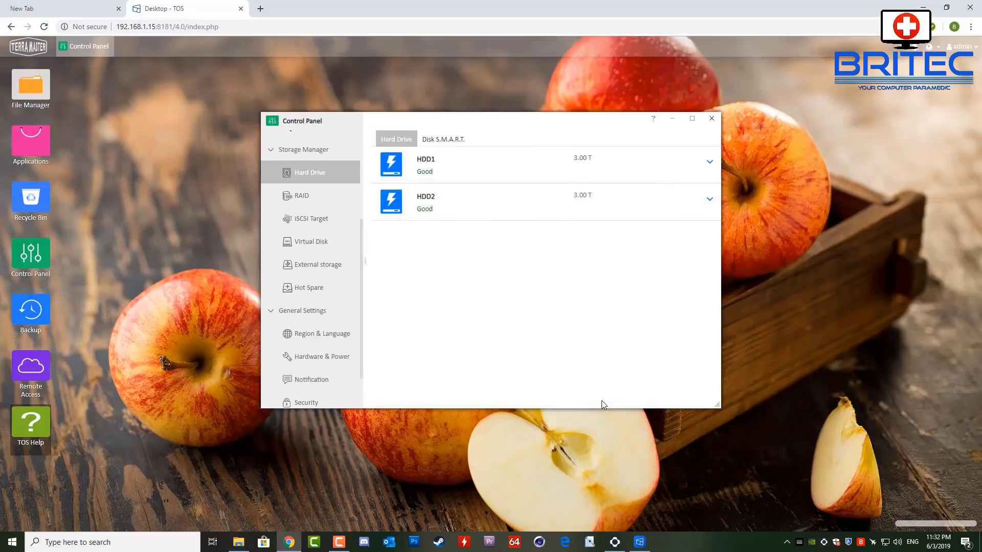
pyautogui.rightClick(239, 542)
pyautogui.click(230, 490)
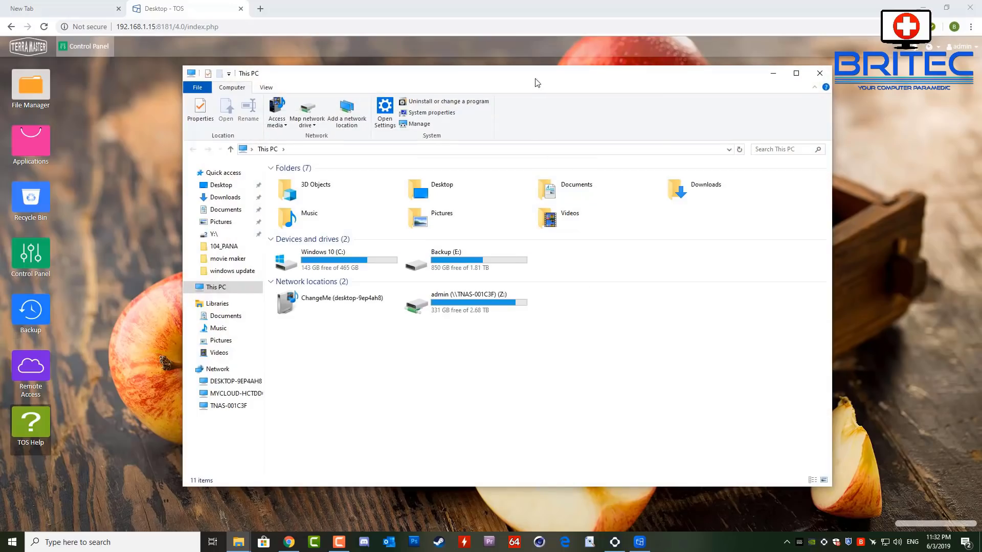
pyautogui.moveTo(535, 82); pyautogui.dragTo(521, 88)
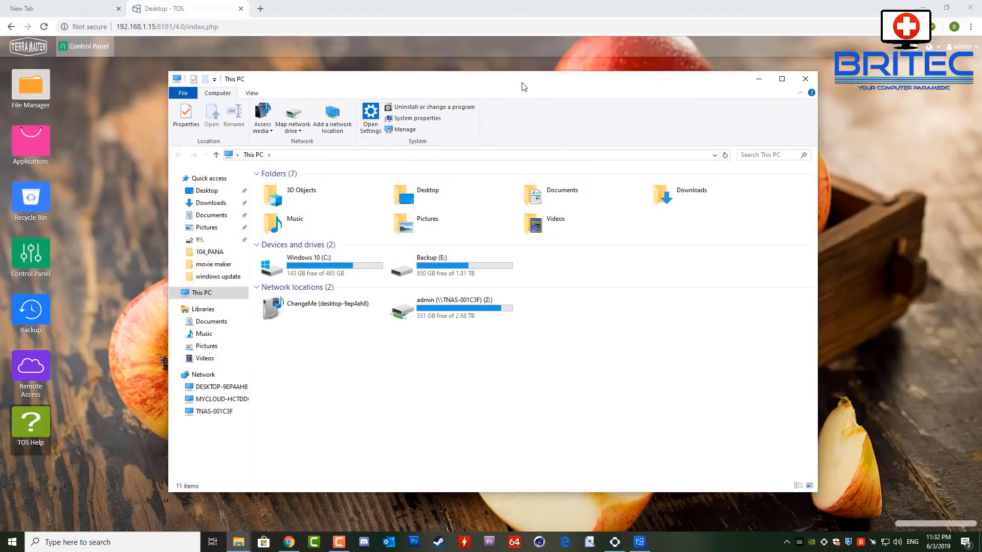
pyautogui.doubleClick(455, 309)
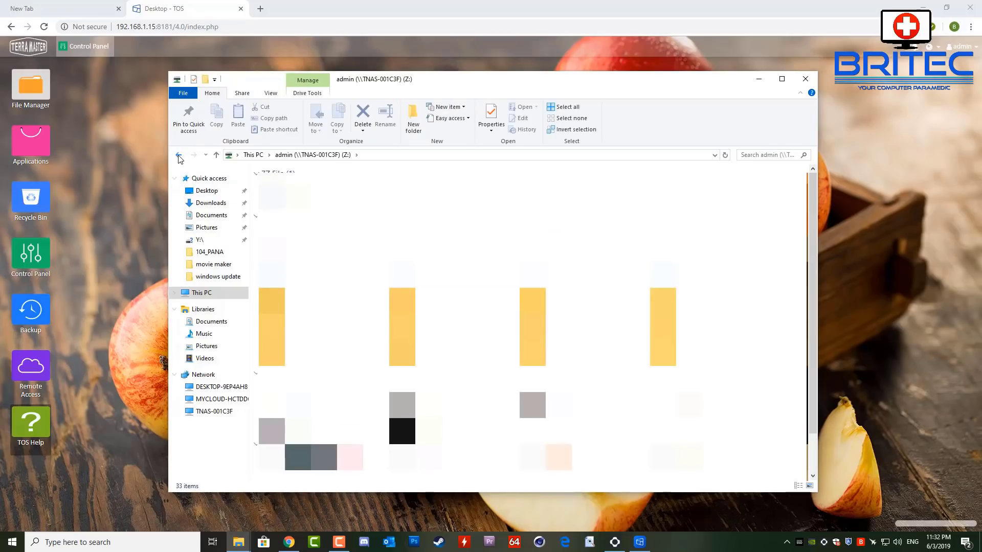
pyautogui.click(179, 156)
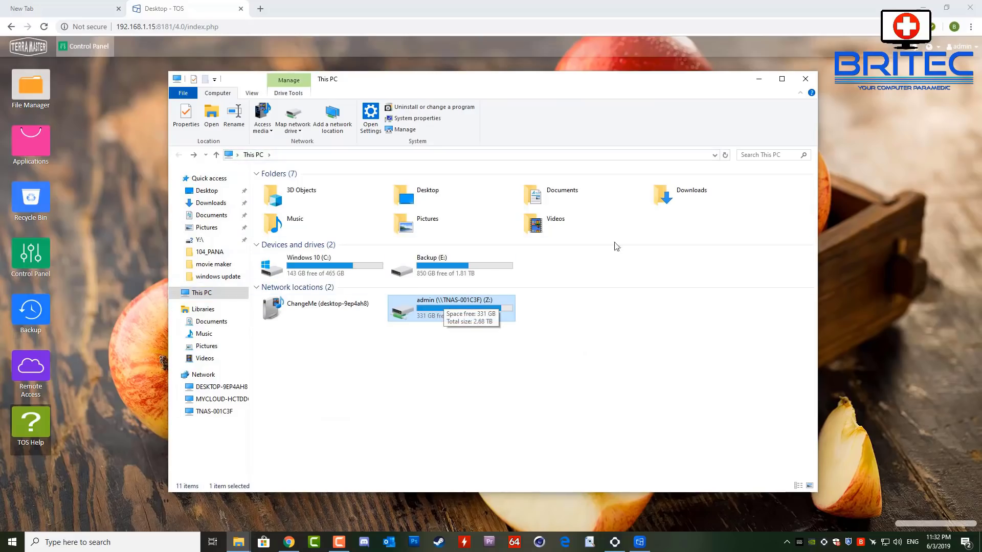
pyautogui.click(801, 80)
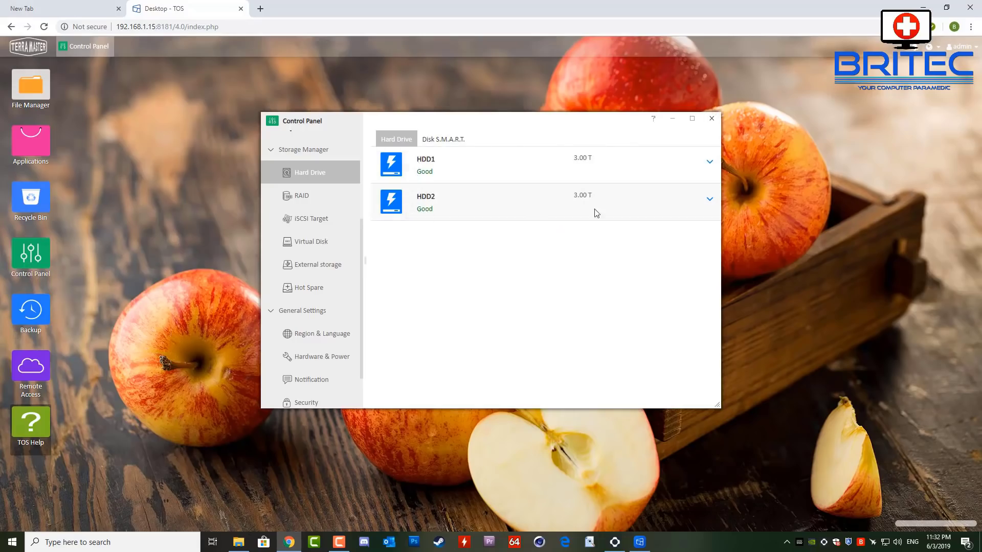
# Step: Swap the Control Panel for the Applications catalogue and scroll its All list past phpBB, phpMyAdmin and Snapshot
pyautogui.click(711, 119)
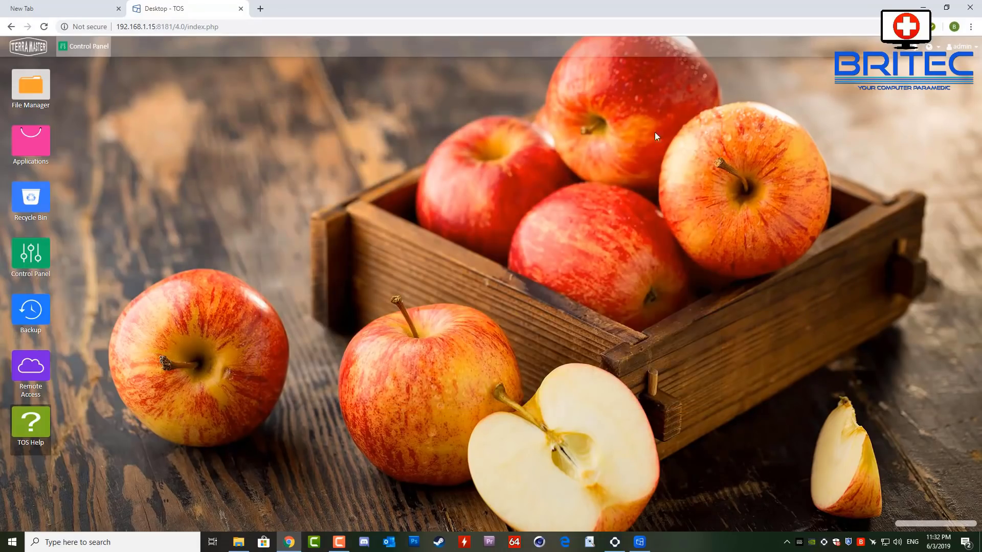
pyautogui.click(30, 143)
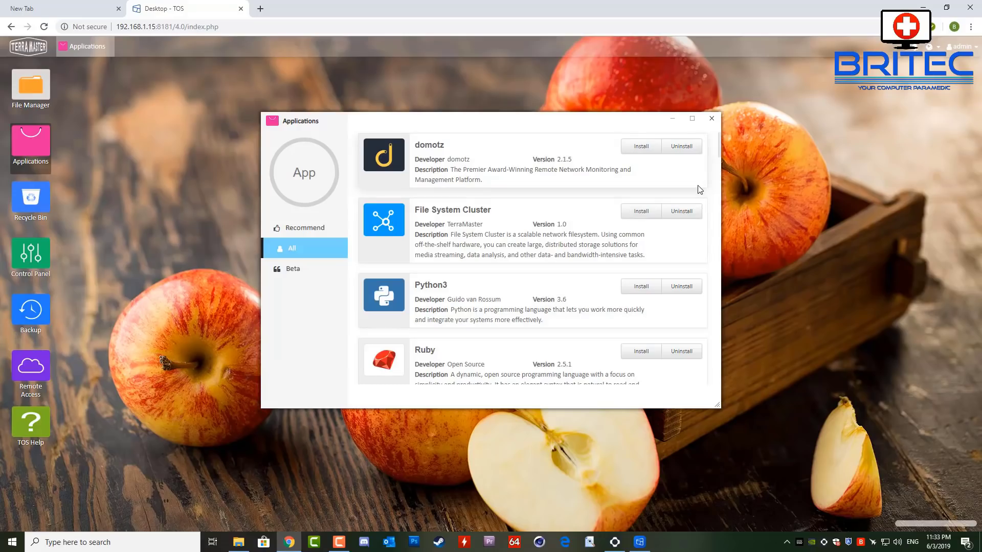
pyautogui.scroll(-2, 705, 180)
pyautogui.scroll(-1, 708, 181)
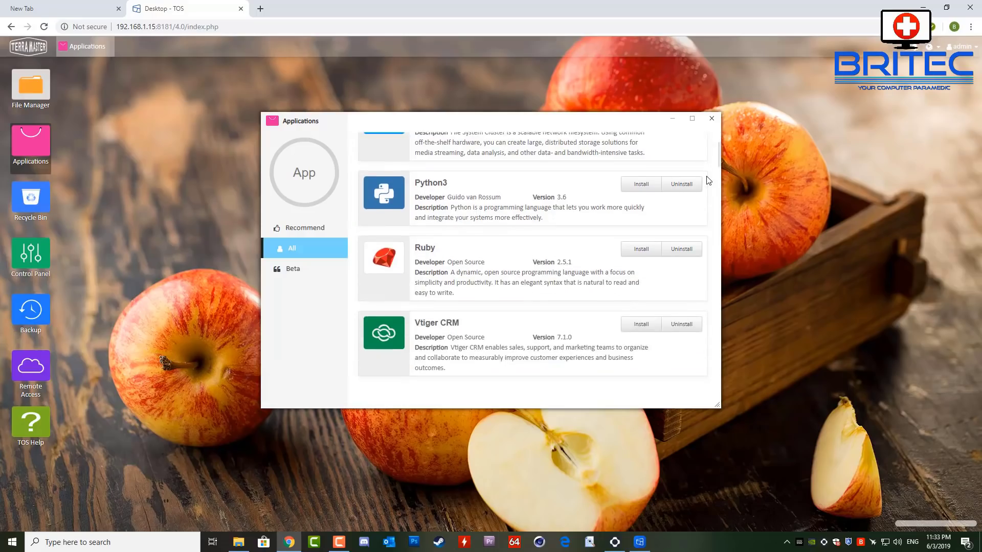
pyautogui.scroll(-1, 708, 181)
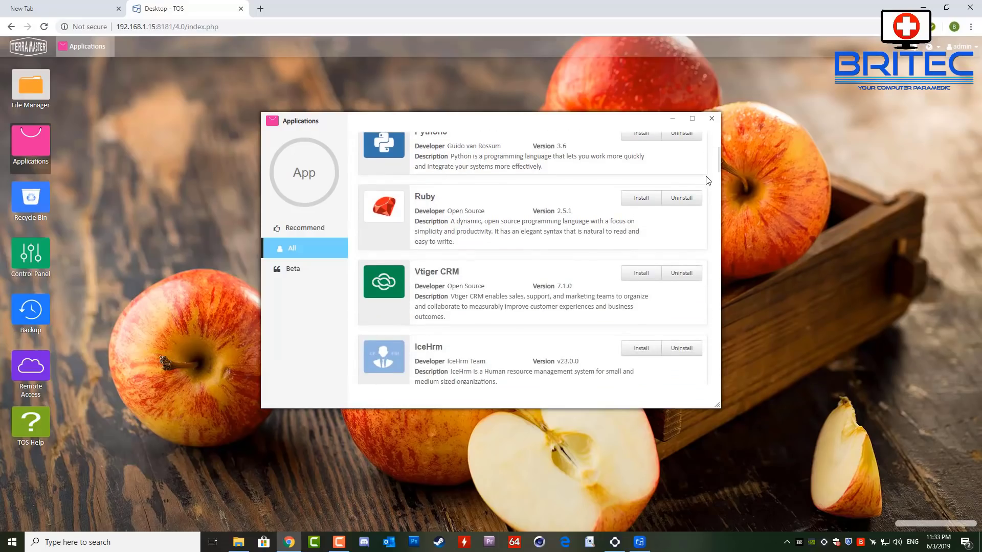
pyautogui.scroll(-1, 707, 181)
pyautogui.scroll(-3, 706, 182)
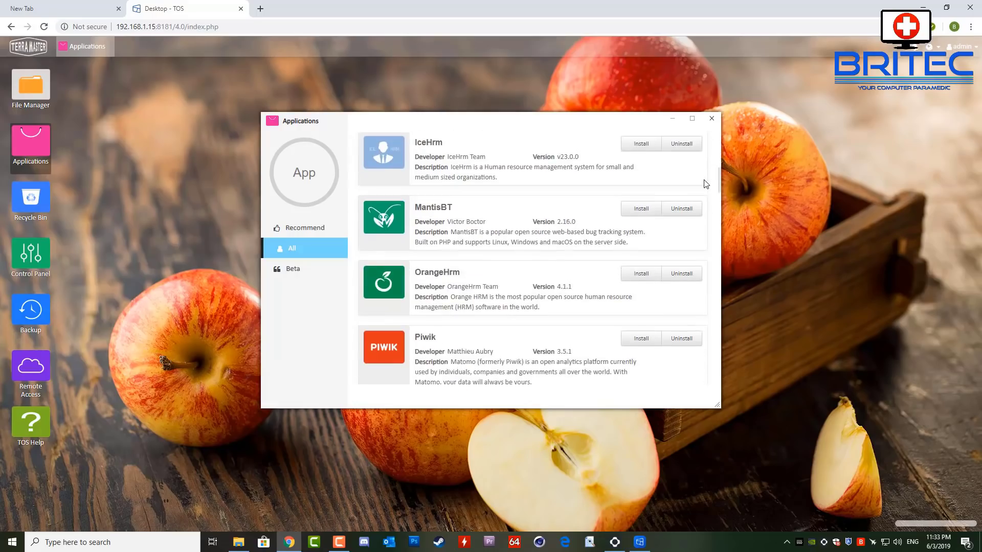
pyautogui.scroll(-2, 706, 183)
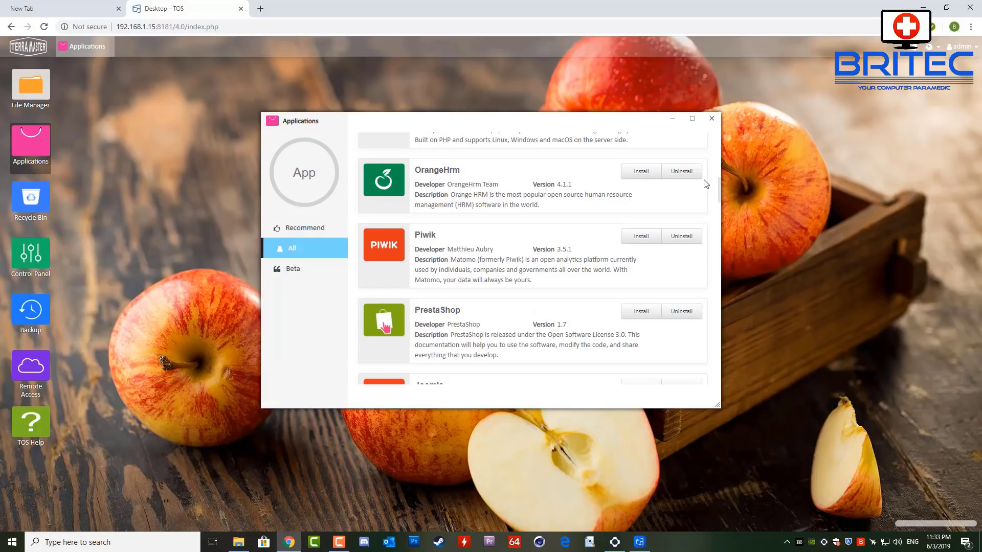
pyautogui.scroll(-2, 706, 183)
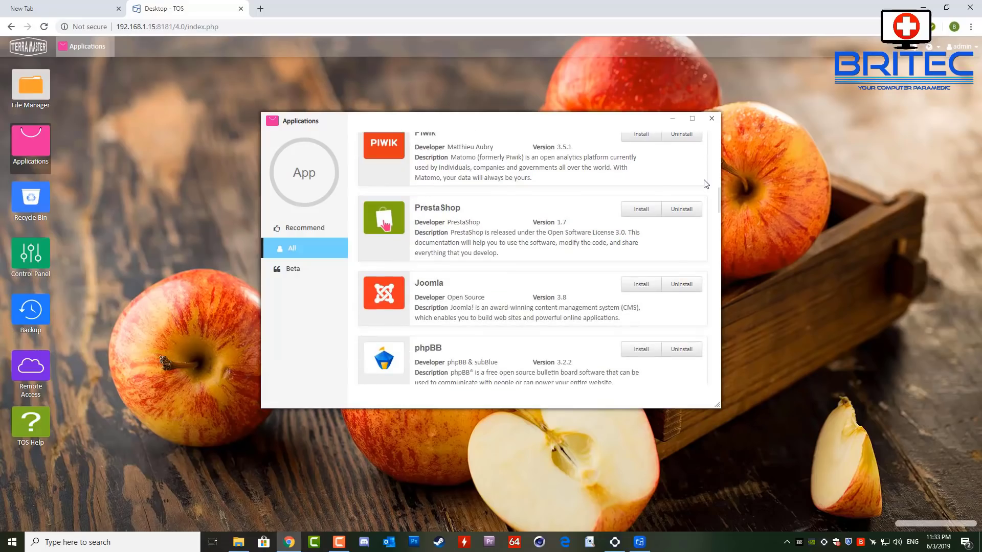
pyautogui.scroll(-3, 706, 184)
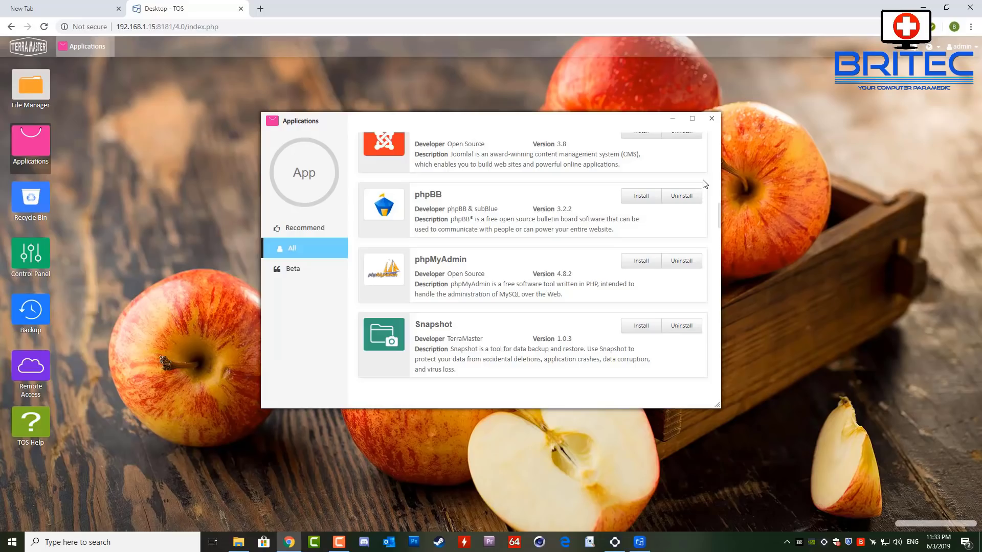
# Step: Scroll to the end of the All list, through Plex Media Server, Dropbox Sync and Clam AntiVirus
pyautogui.scroll(-3, 704, 184)
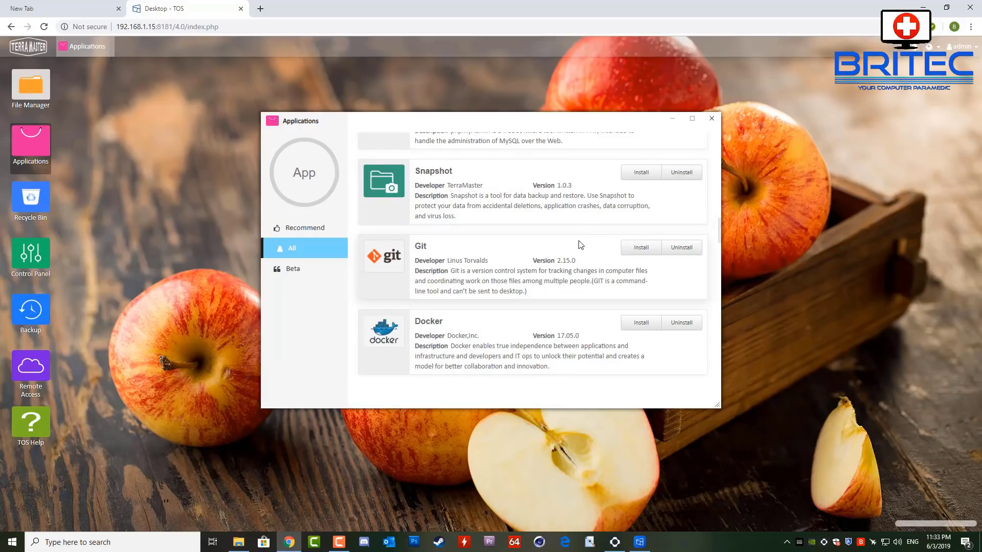
pyautogui.scroll(-2, 580, 245)
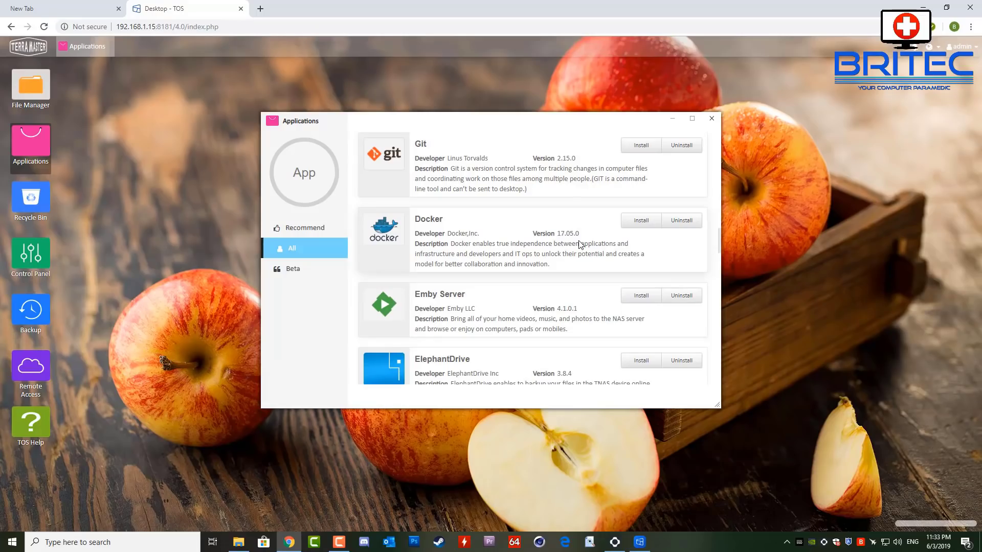
pyautogui.scroll(-4, 580, 245)
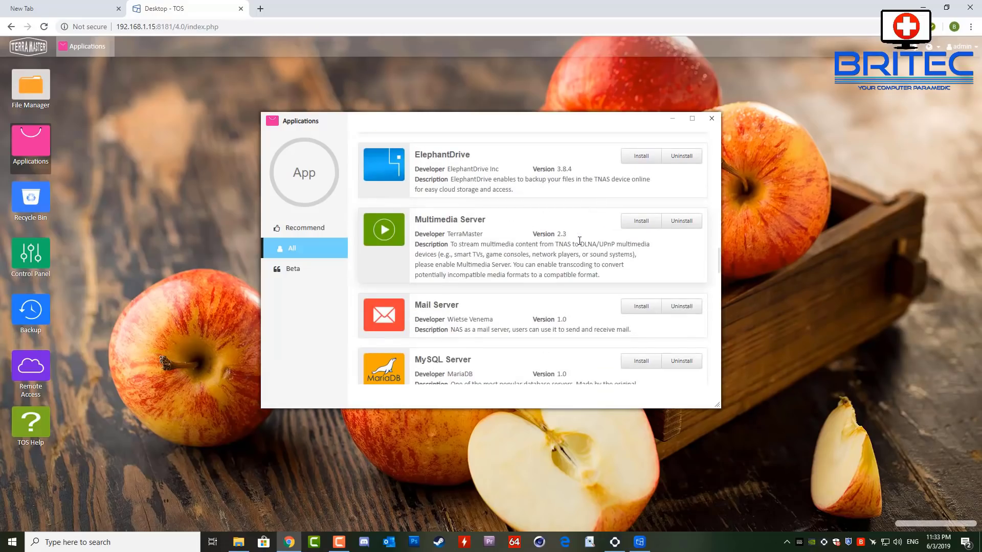
pyautogui.scroll(-4, 579, 240)
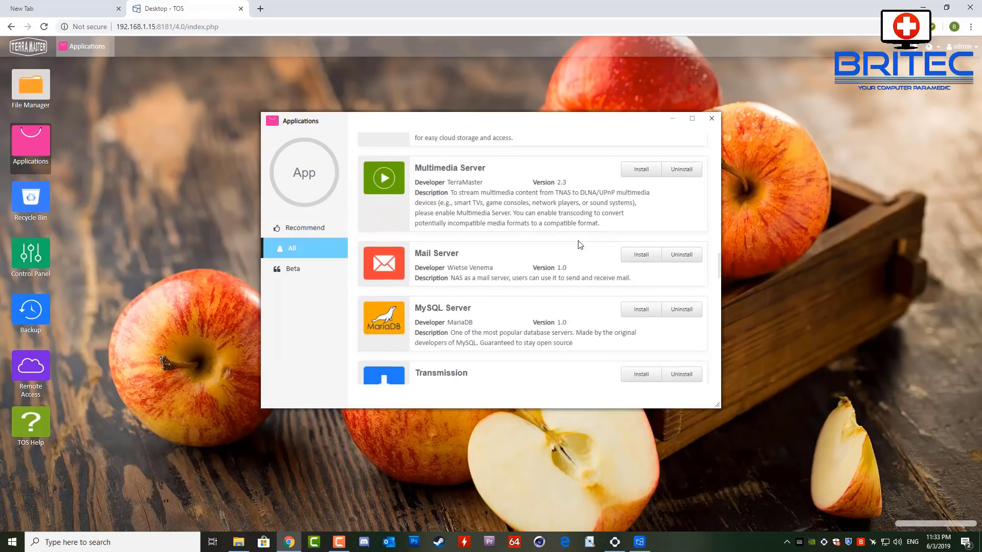
pyautogui.scroll(-2, 580, 245)
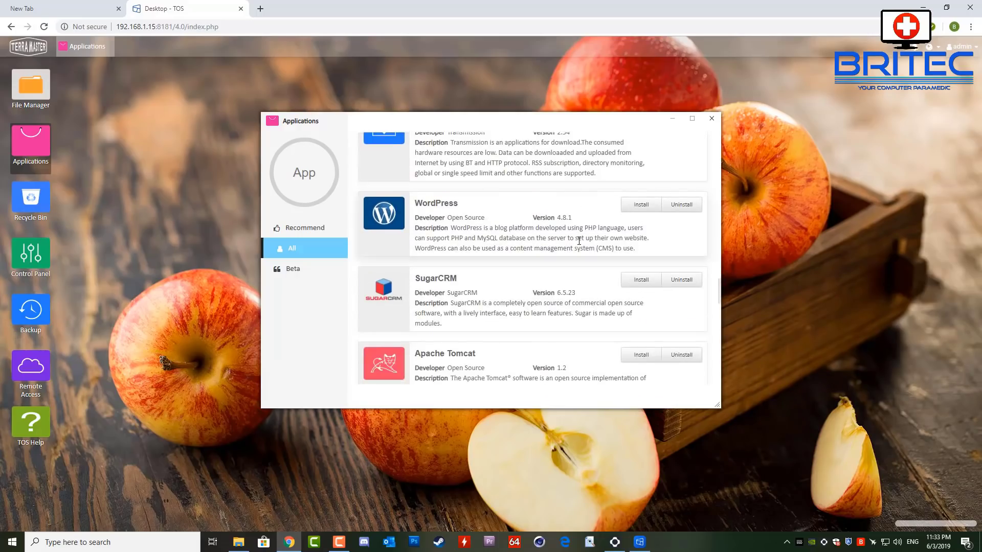
pyautogui.scroll(-5, 579, 240)
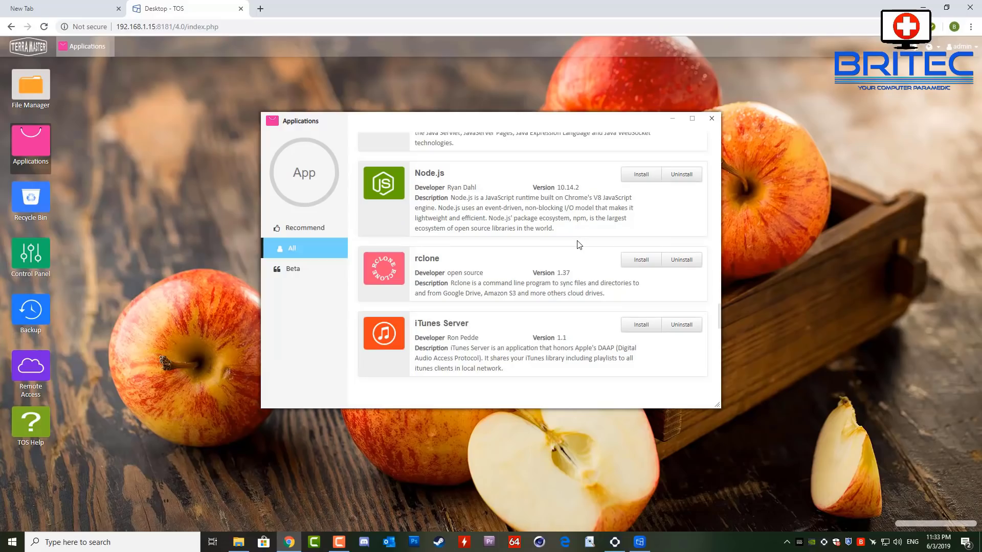
pyautogui.scroll(-5, 579, 244)
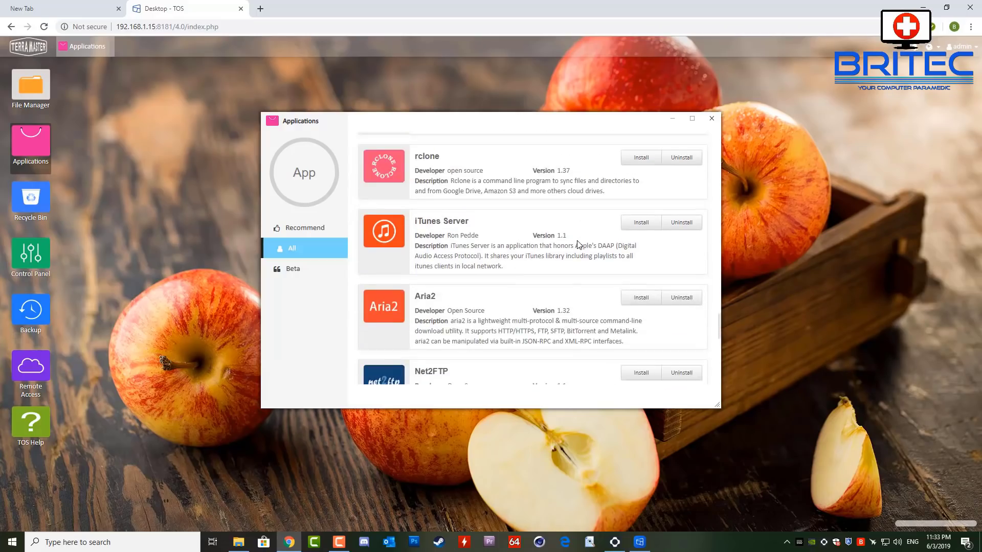
pyautogui.scroll(-3, 578, 244)
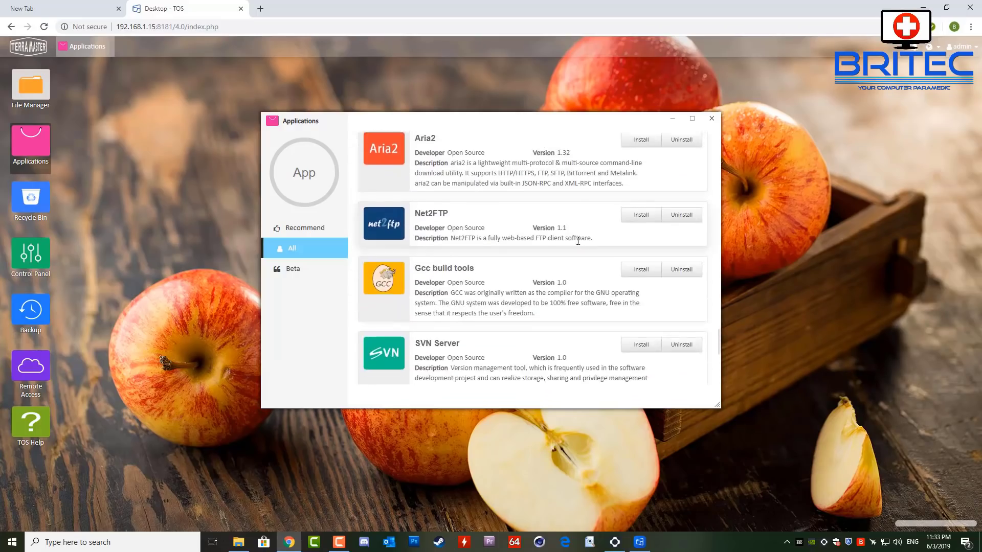
pyautogui.scroll(-3, 577, 241)
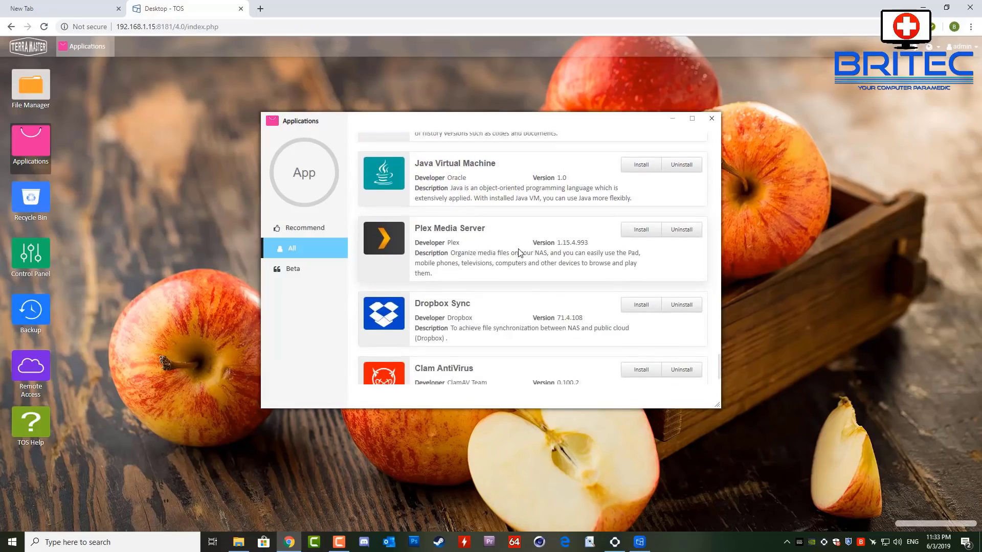
pyautogui.scroll(-1, 518, 252)
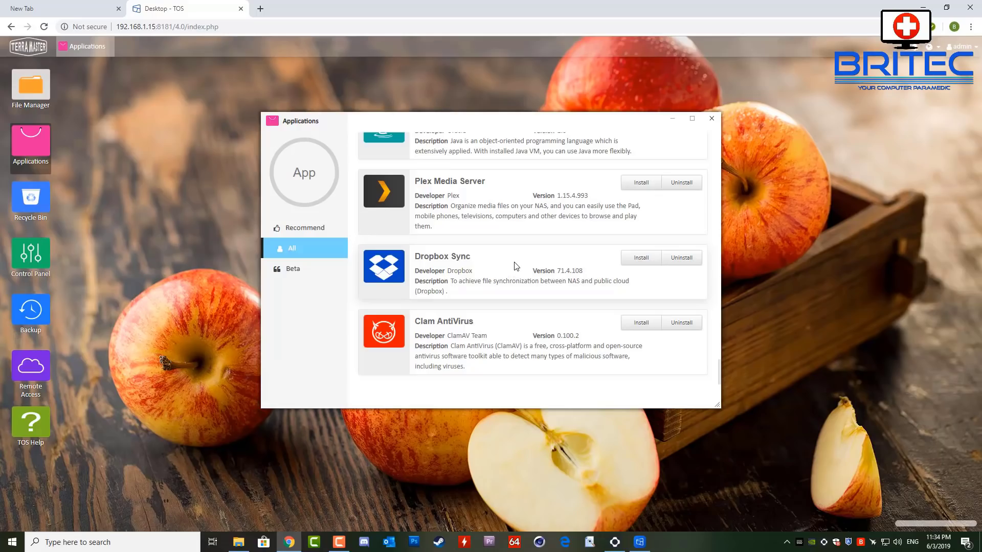
# Step: Show the Beta applications, then close the Applications window
pyautogui.click(296, 271)
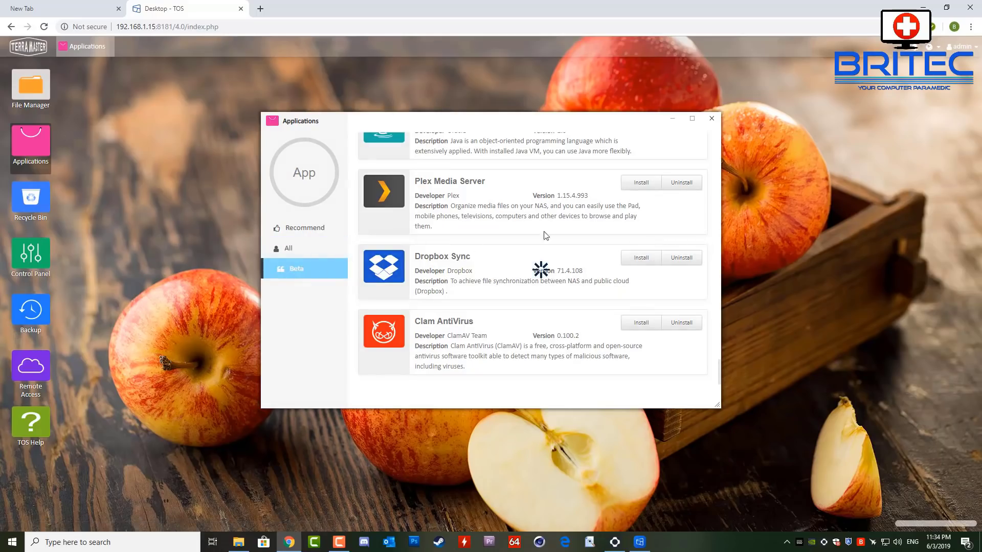
pyautogui.click(711, 120)
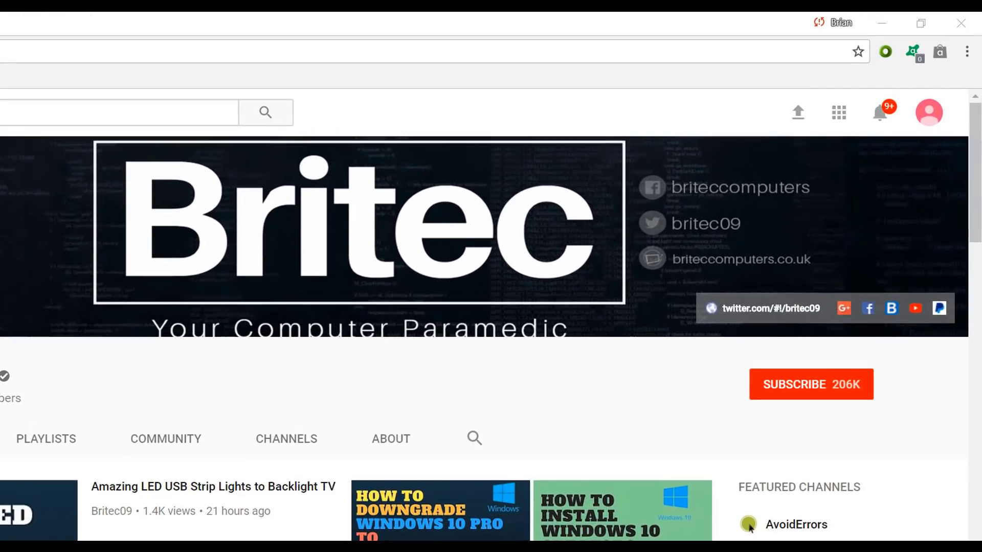
# Step: Subscribe to the Britec channel so its button reads Subscribed
pyautogui.click(823, 395)
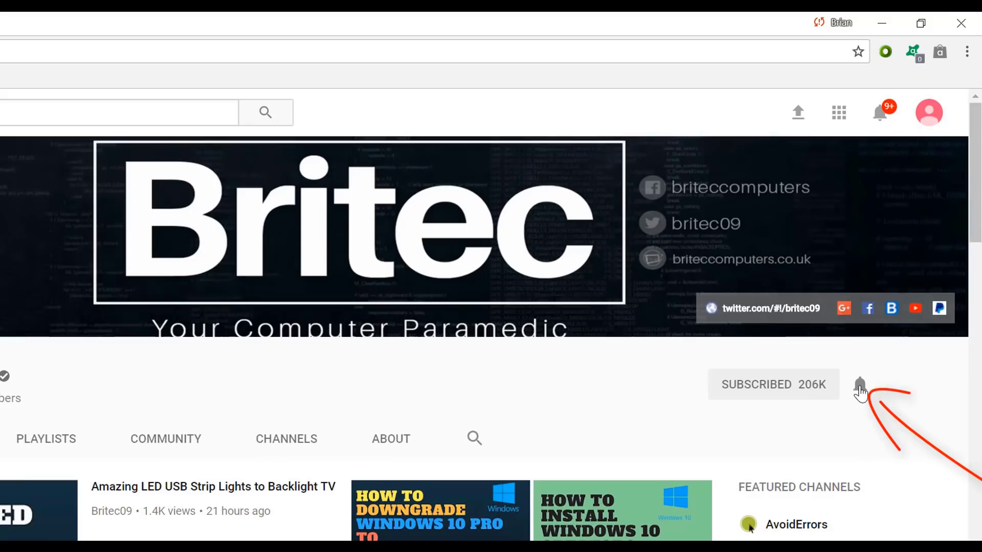